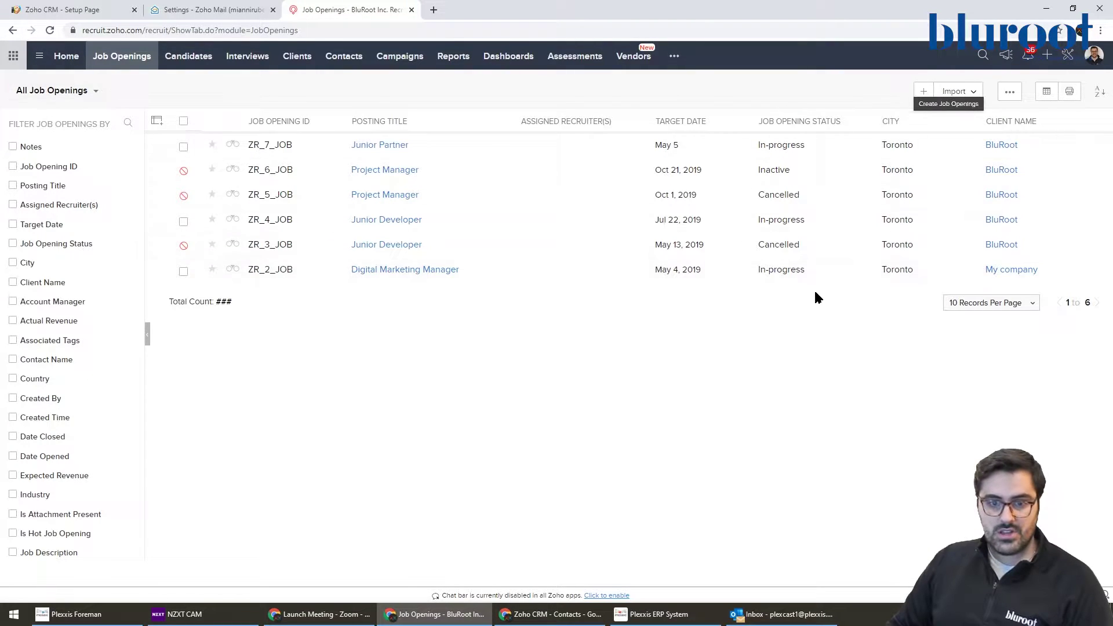
Step: Create a new job opening with the posting title 'Senior Developer'
click(921, 93)
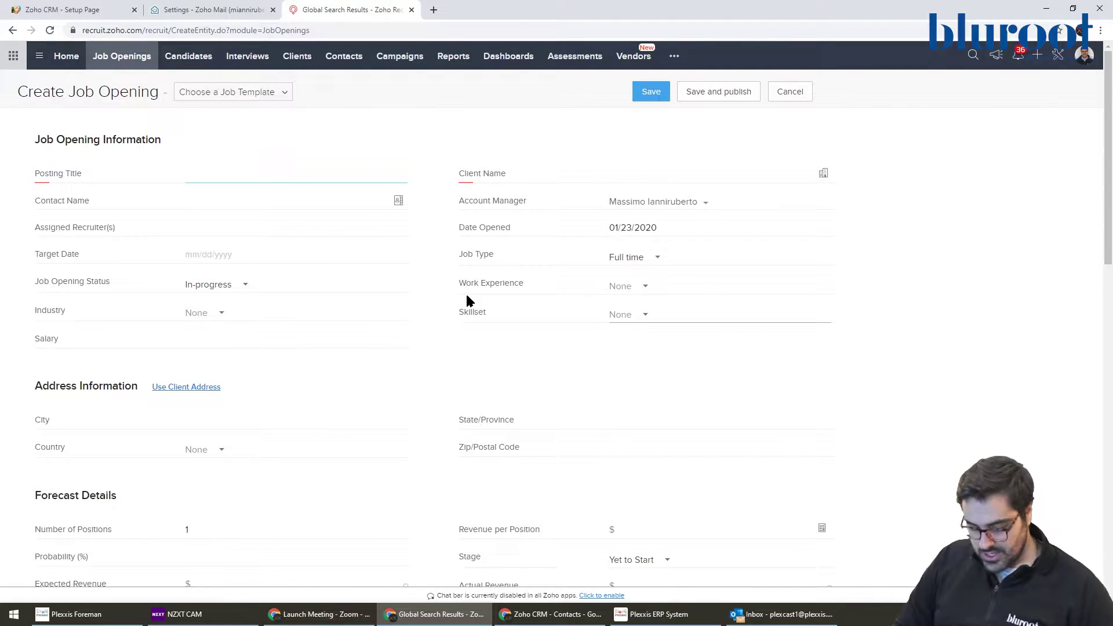
text(Senior Develo)
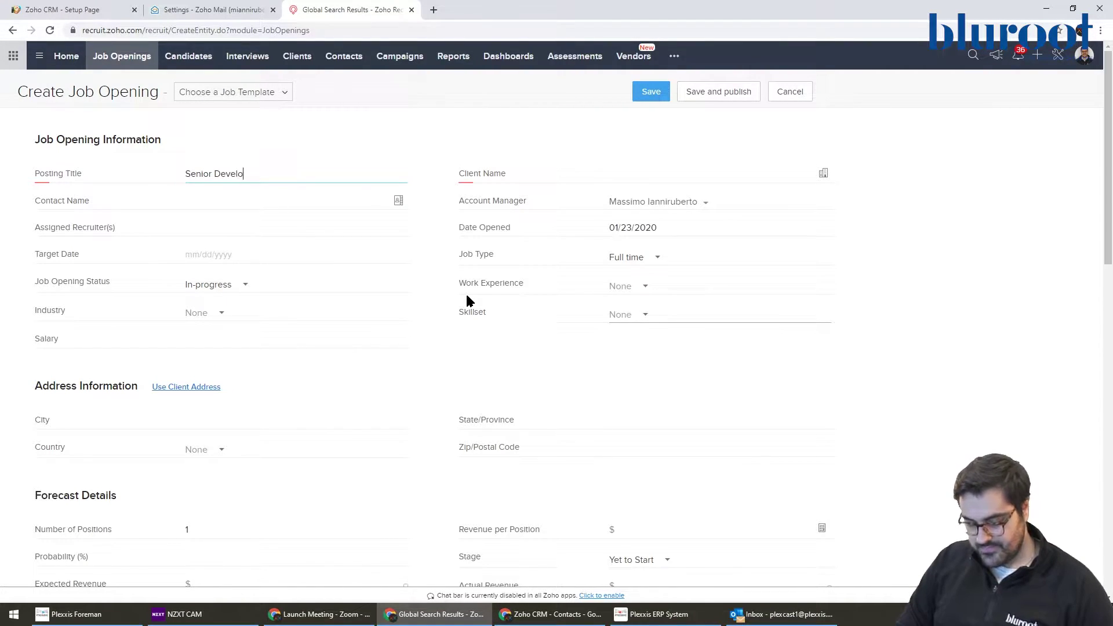
text(per)
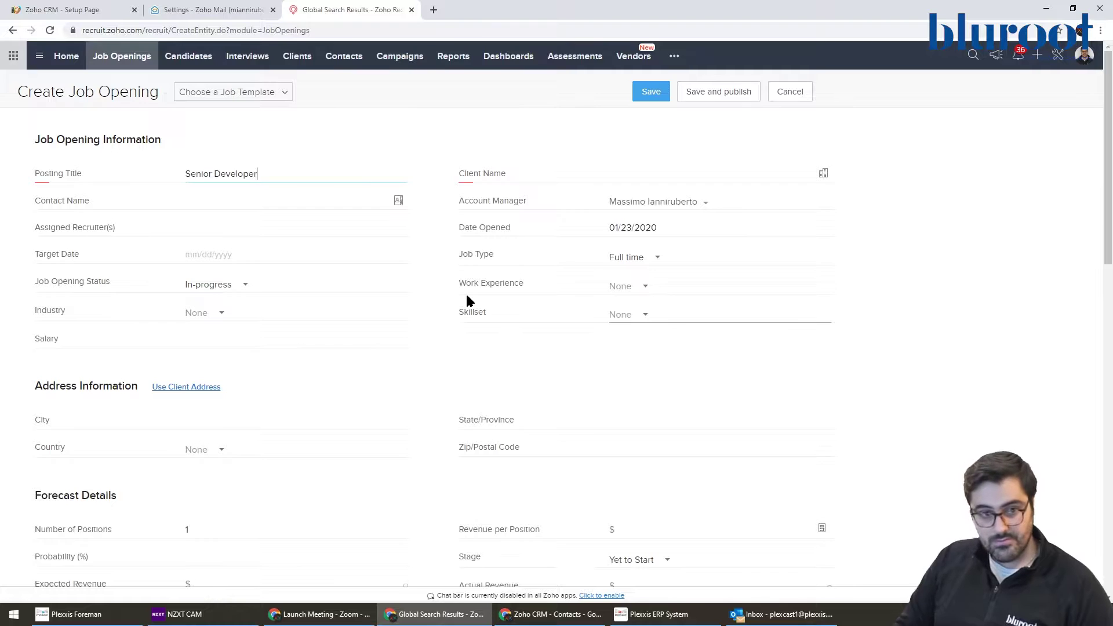
Step: Choose BluRoot as the client and set the target date to 02/01/2020, leaving recruiter unassigned
click(823, 175)
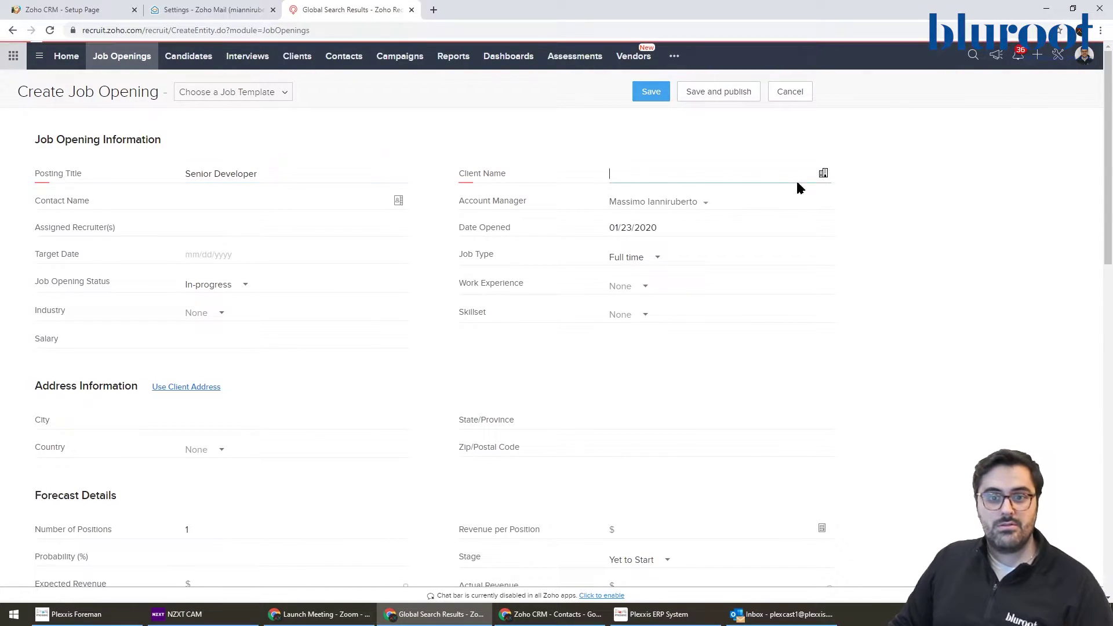
click(116, 116)
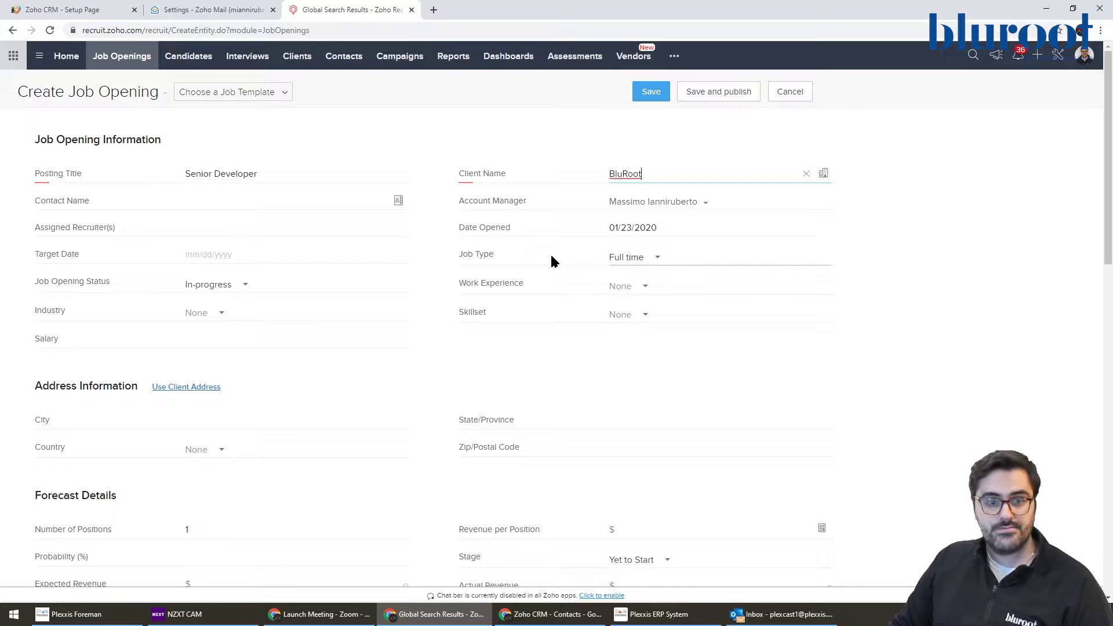
scroll(290, 223, down, 1)
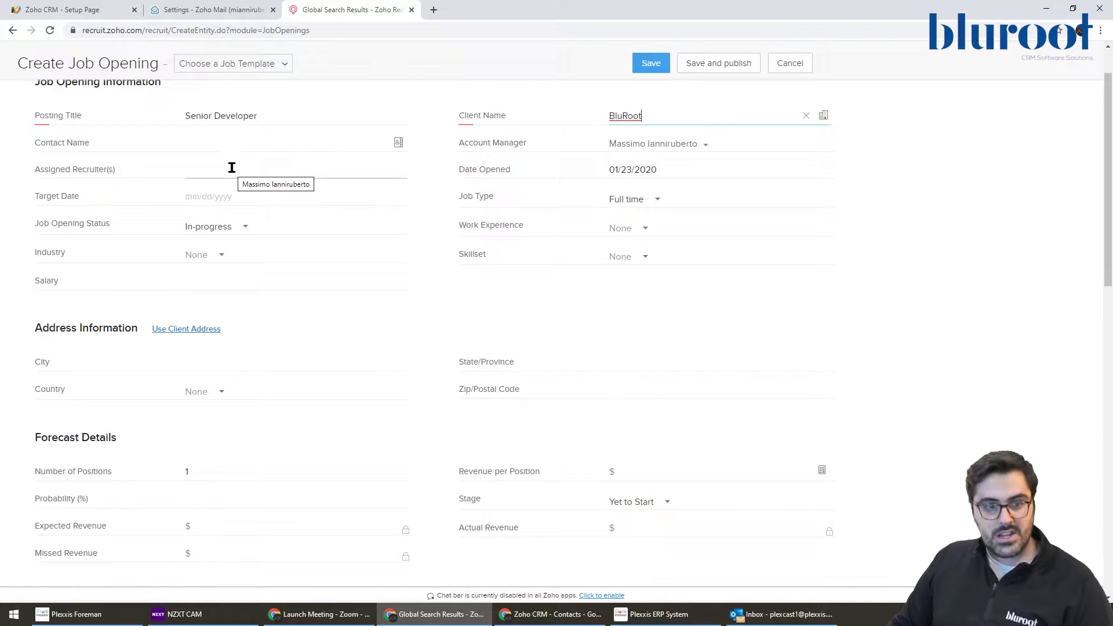
click(232, 168)
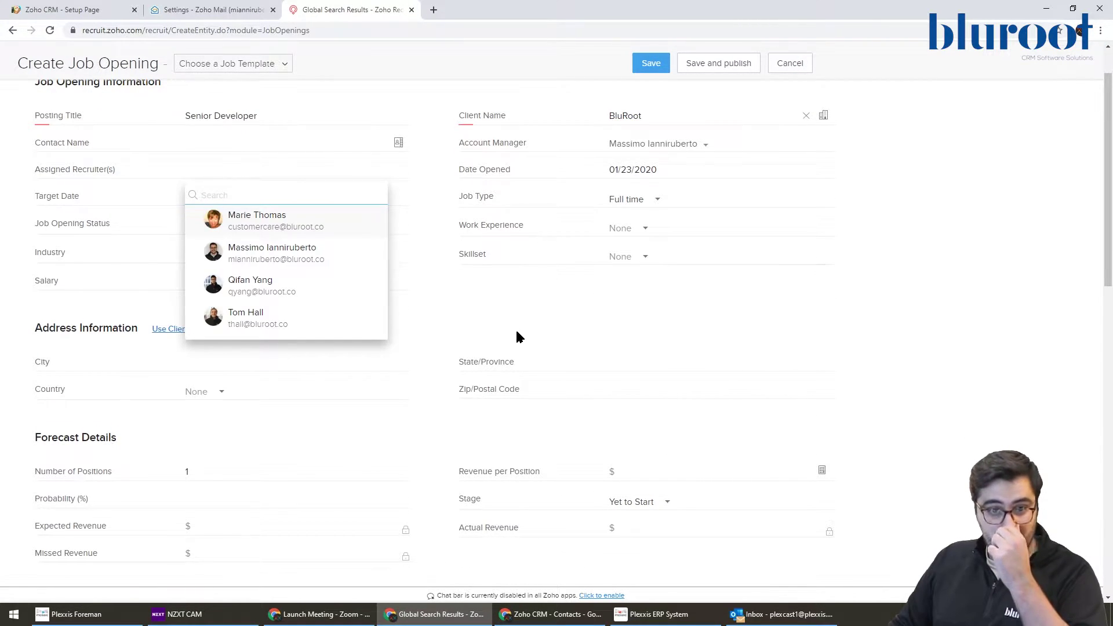
click(500, 304)
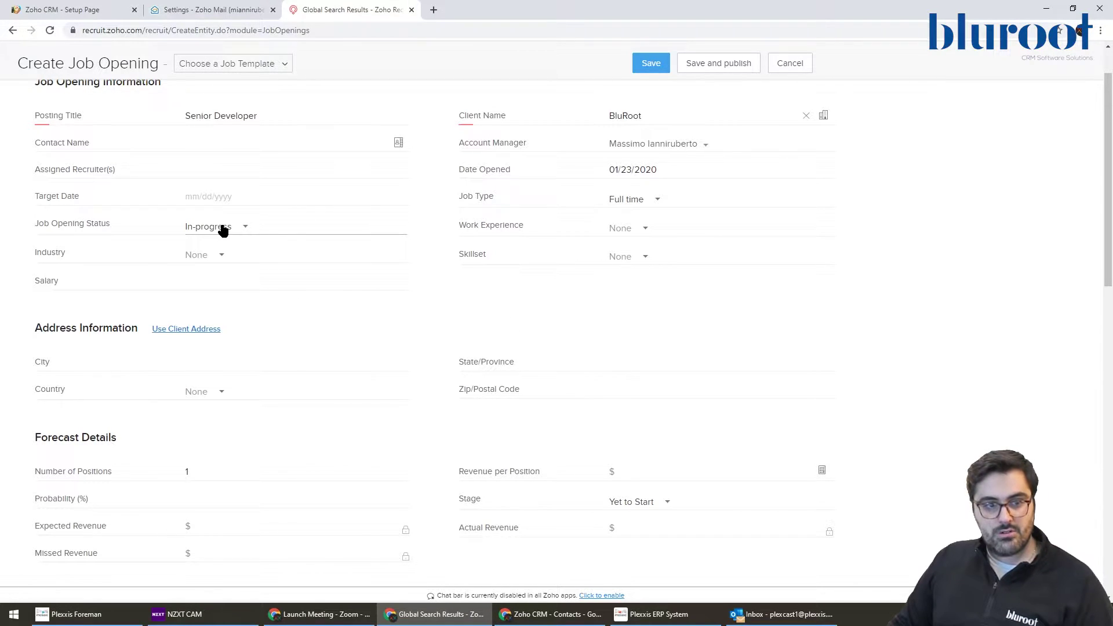
click(210, 192)
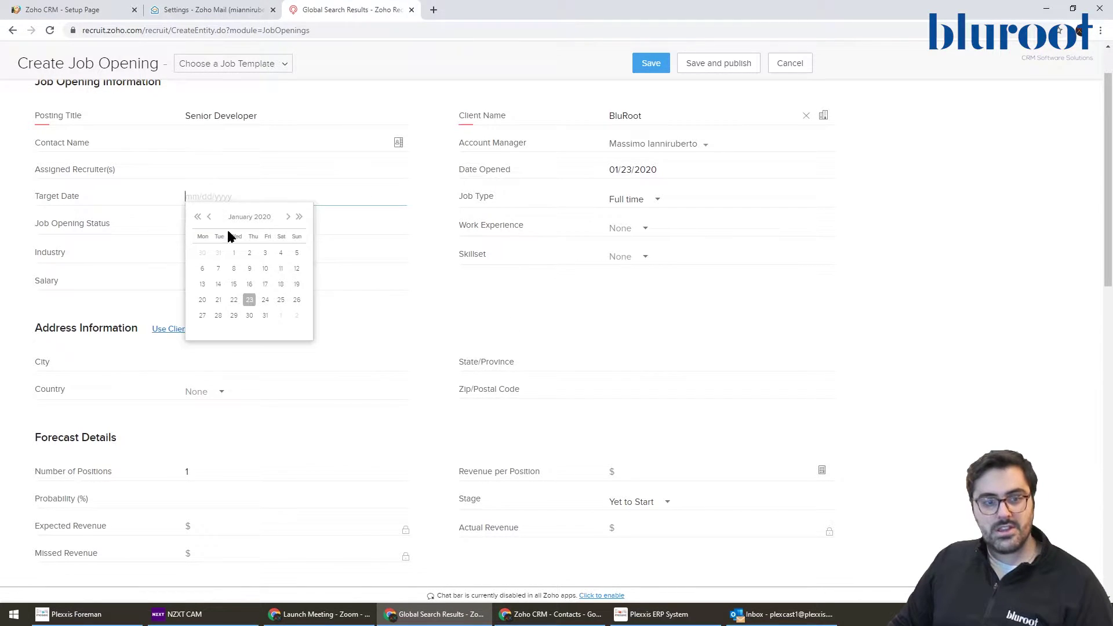
click(281, 316)
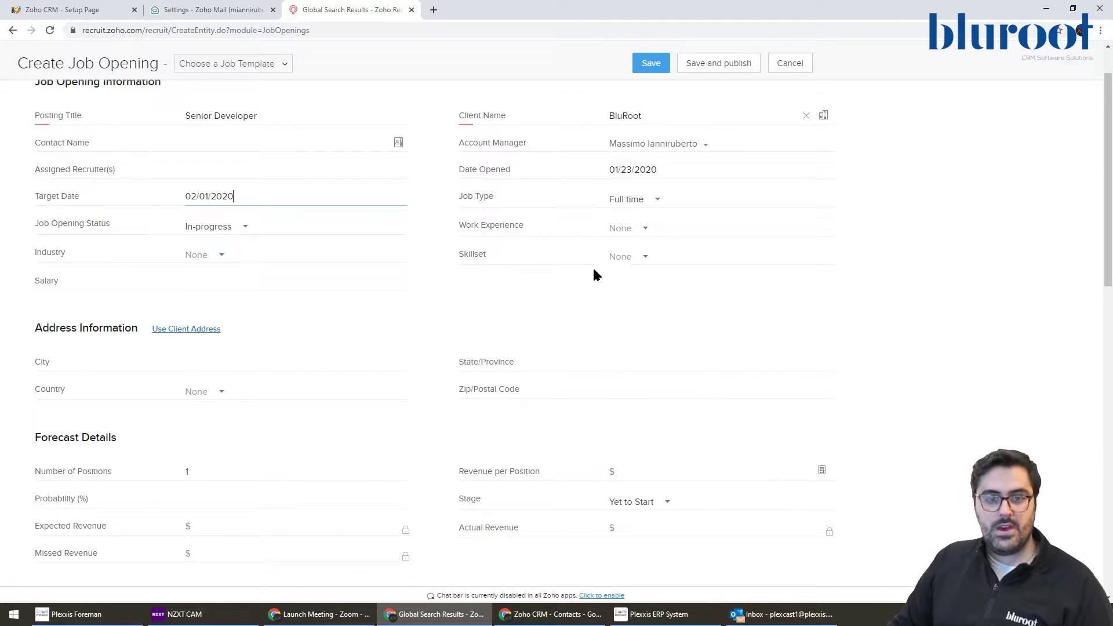
Step: Require 4-5 years of work experience, leaving the skillset unset
click(622, 230)
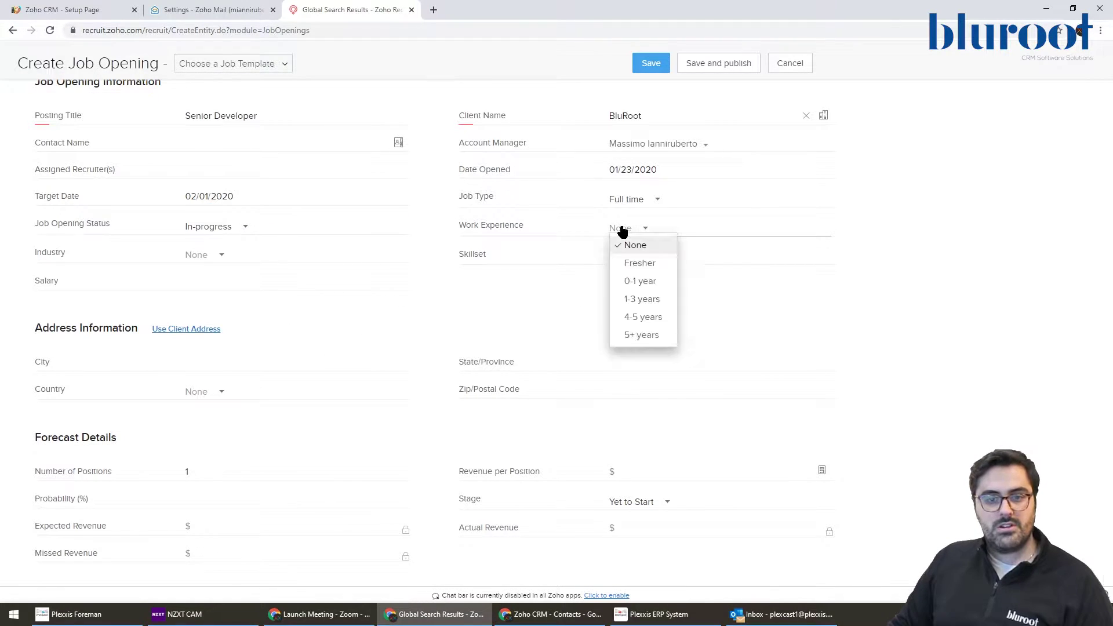
click(641, 317)
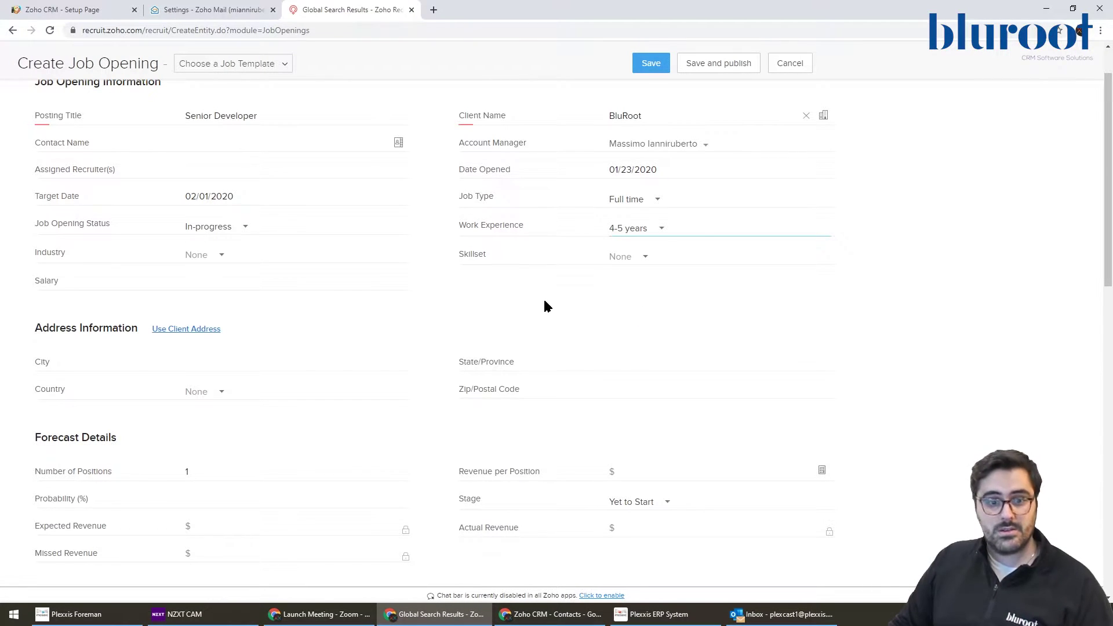
click(627, 257)
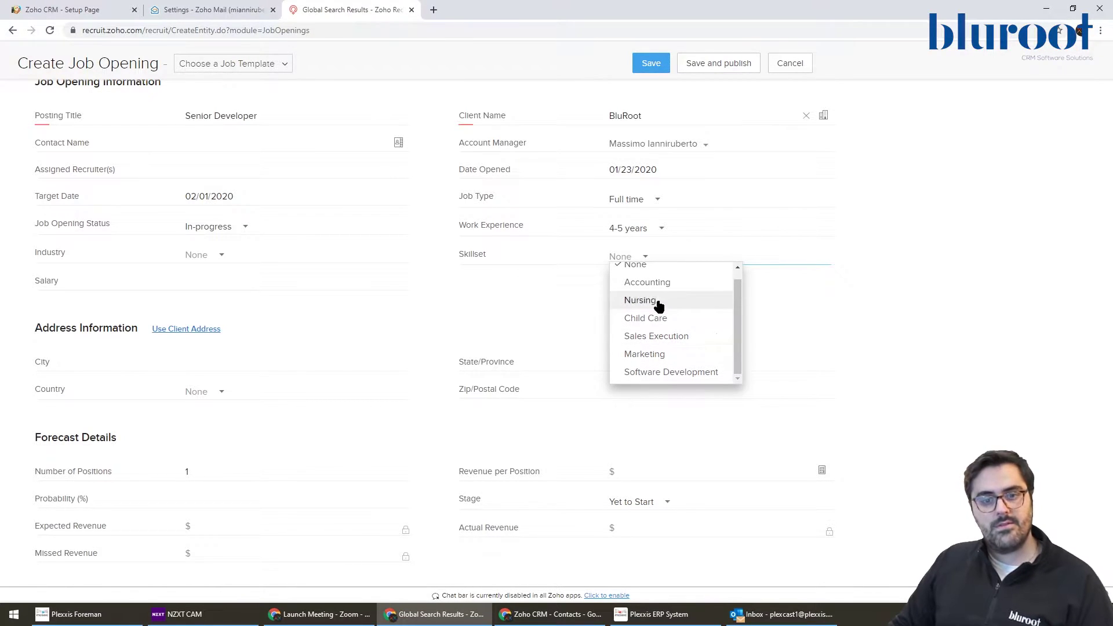
click(593, 276)
scroll(371, 308, down, 1)
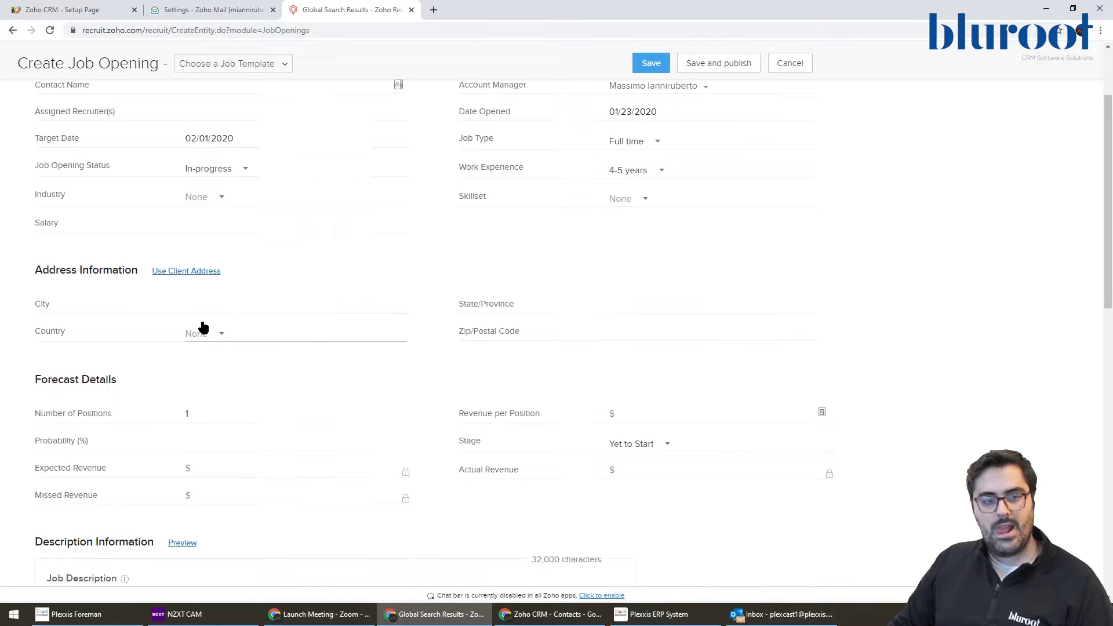
Step: Enter Toronto as the city and Ontario as the state/province
click(294, 303)
scroll(284, 298, down, 1)
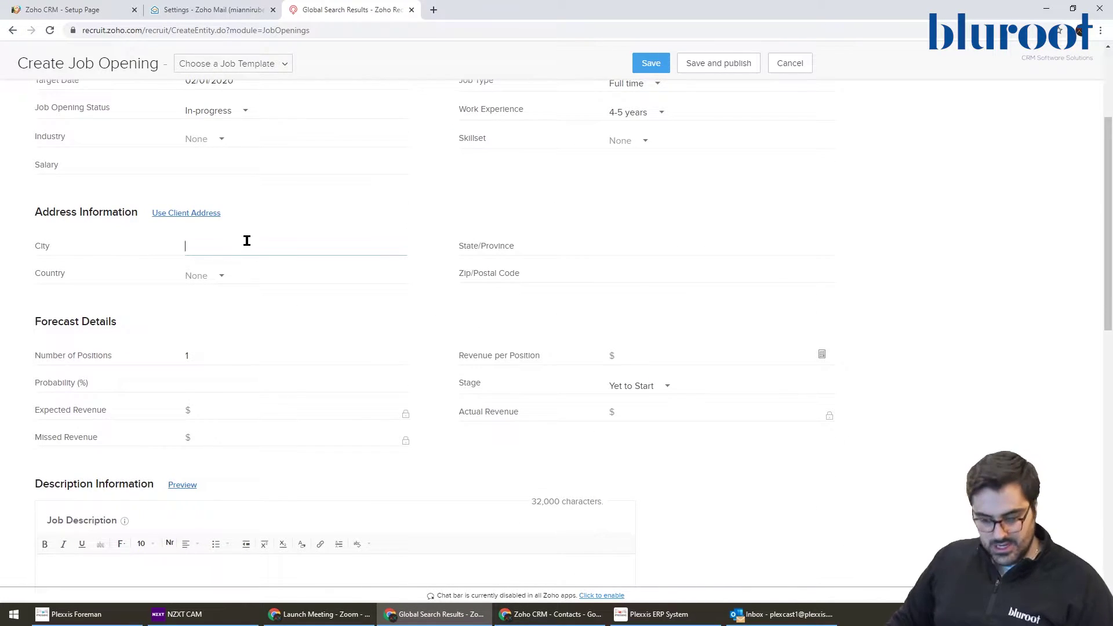
text(Toronto)
key(Tab)
key(Tab)
text(Ontario)
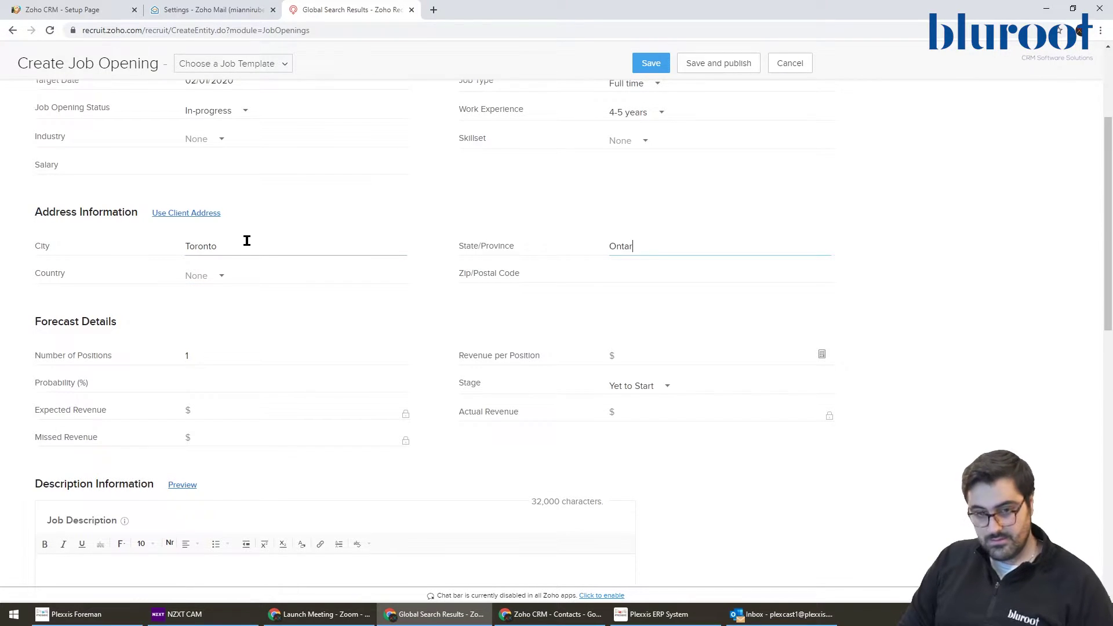
key(Tab)
key(shift+Tab)
key(shift+Tab)
key(shift+Tab)
key(shift+Tab)
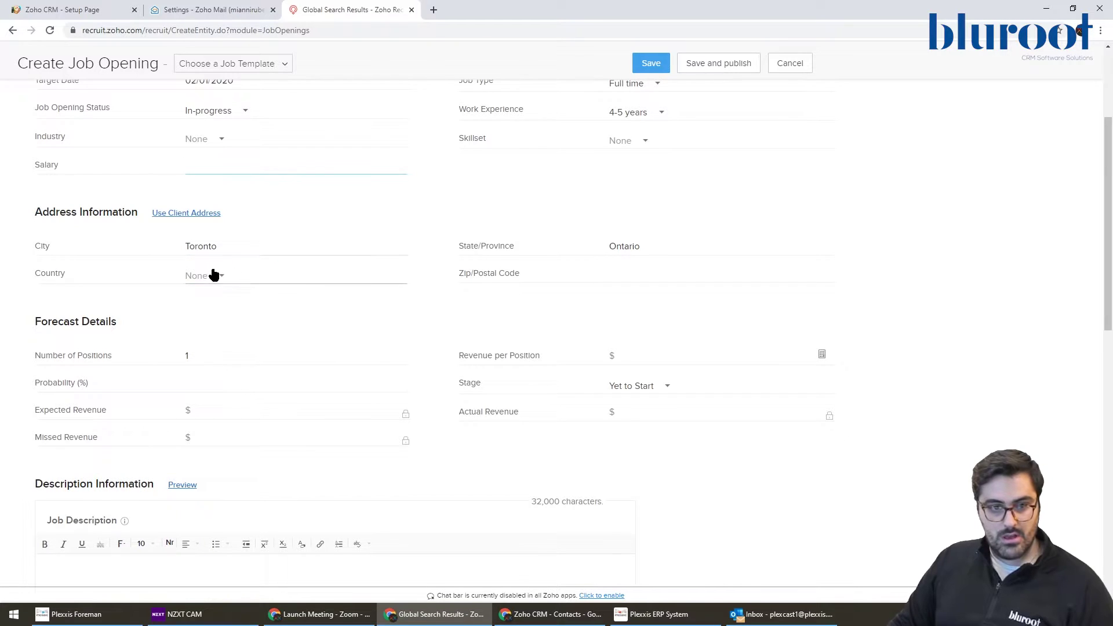
Step: Set the country to Canada and the revenue per position to 50000
click(214, 275)
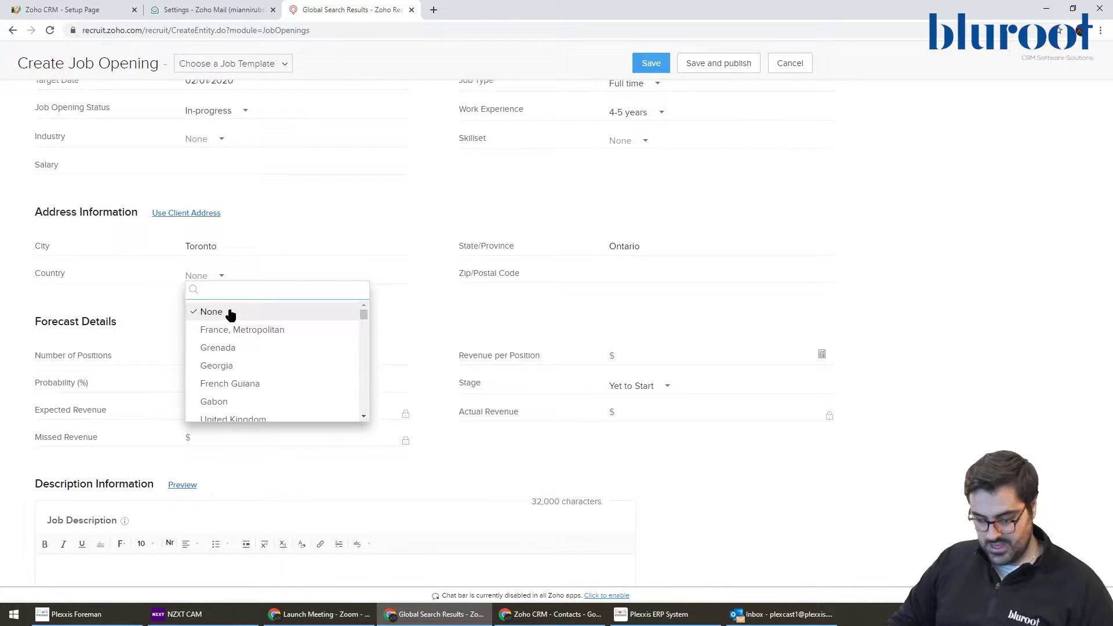
text(cana)
click(228, 311)
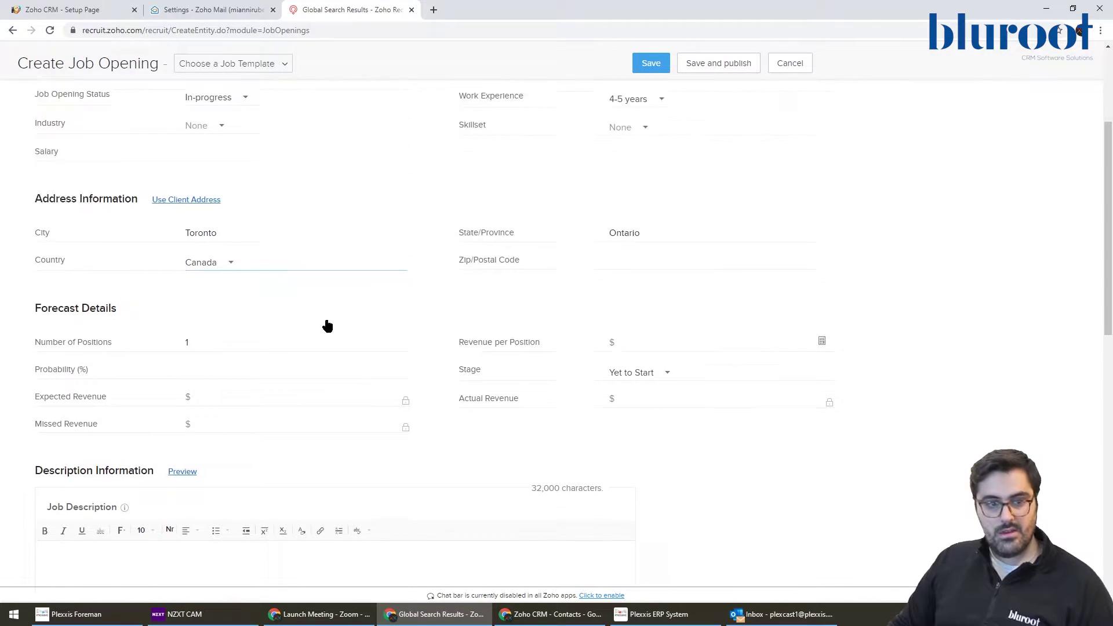
scroll(327, 320, down, 1)
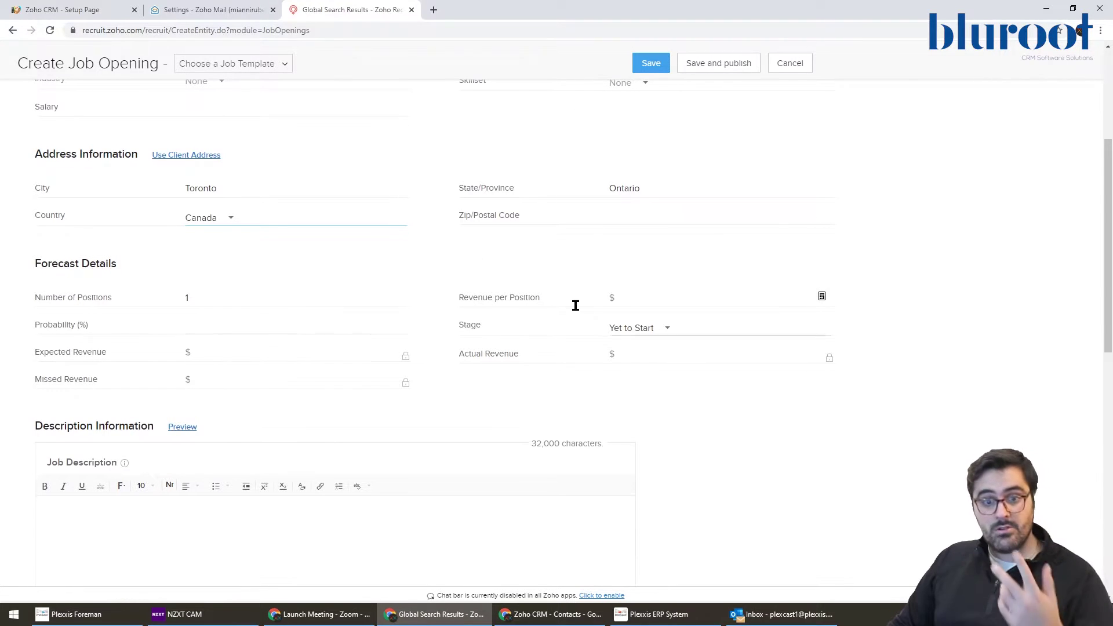
click(657, 296)
text(50000)
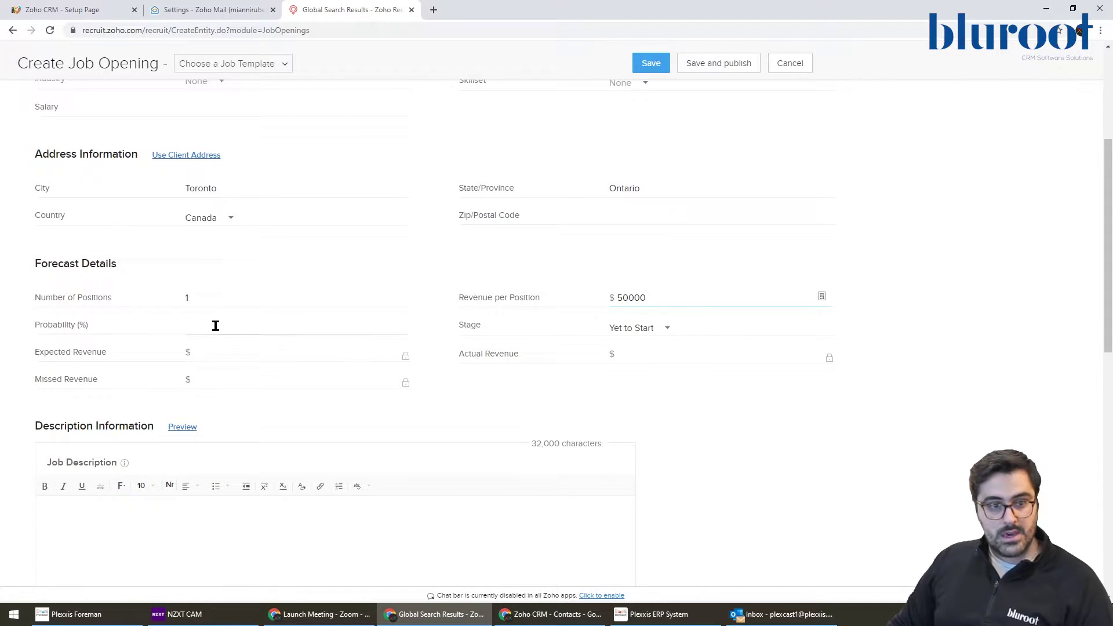
Step: Write the Job Description: 'This is a job that I am looking to hire for...'
scroll(218, 350, down, 2)
scroll(340, 348, down, 3)
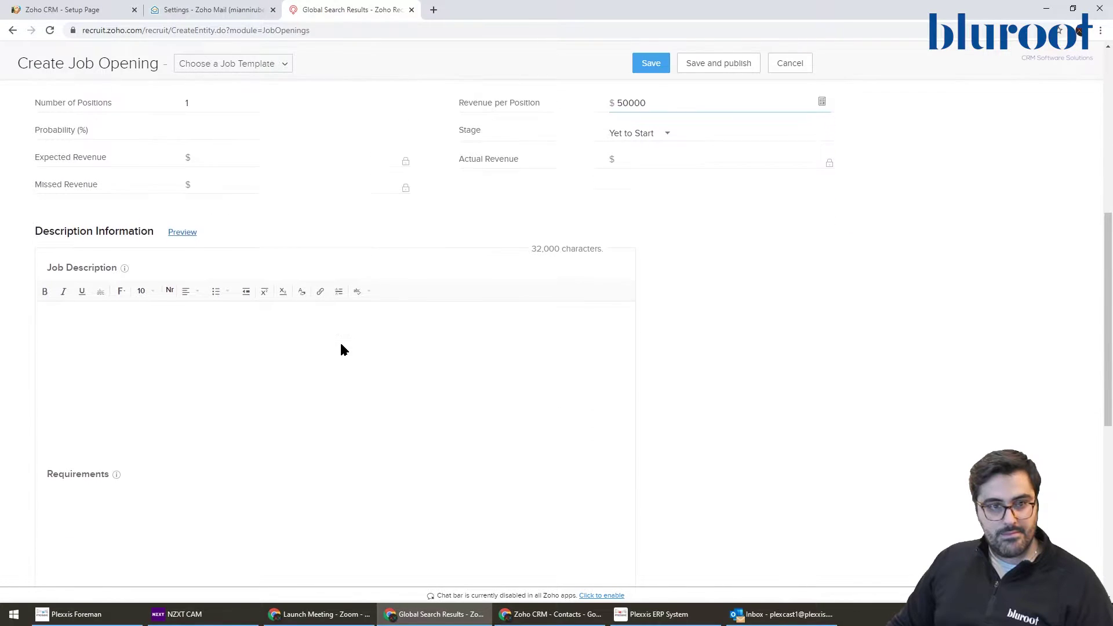
click(272, 258)
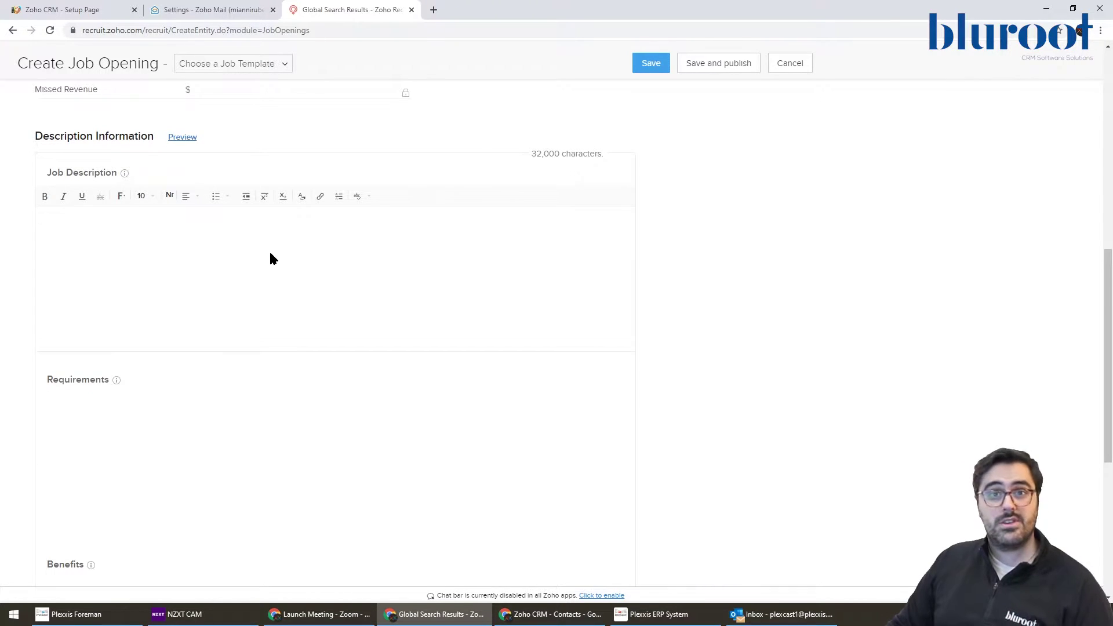
scroll(273, 257, down, 3)
click(155, 325)
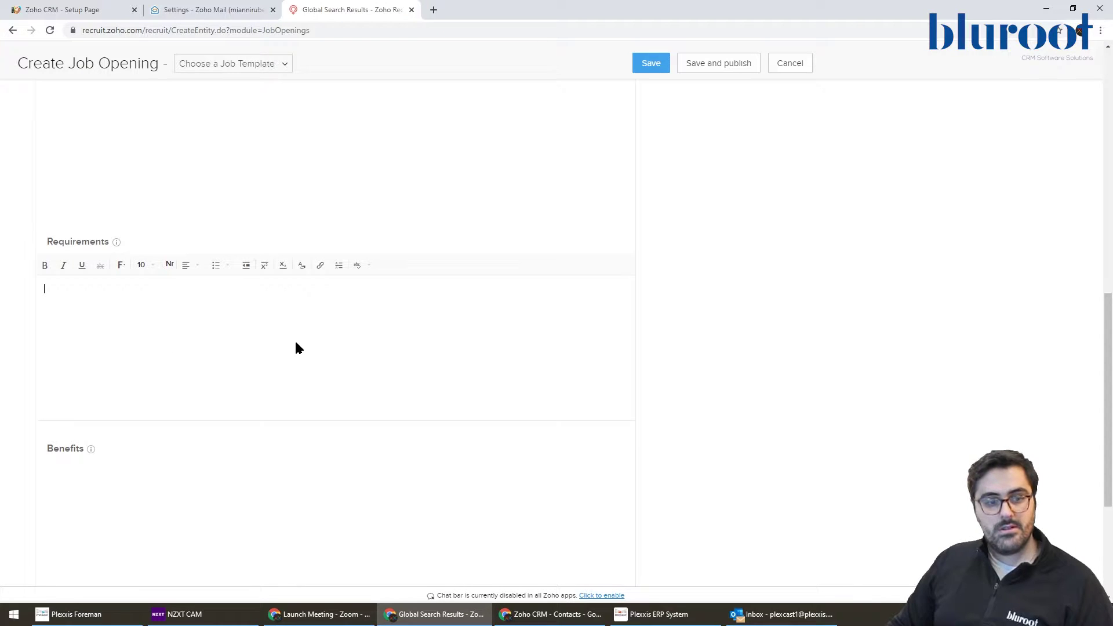
scroll(294, 348, down, 2)
click(194, 390)
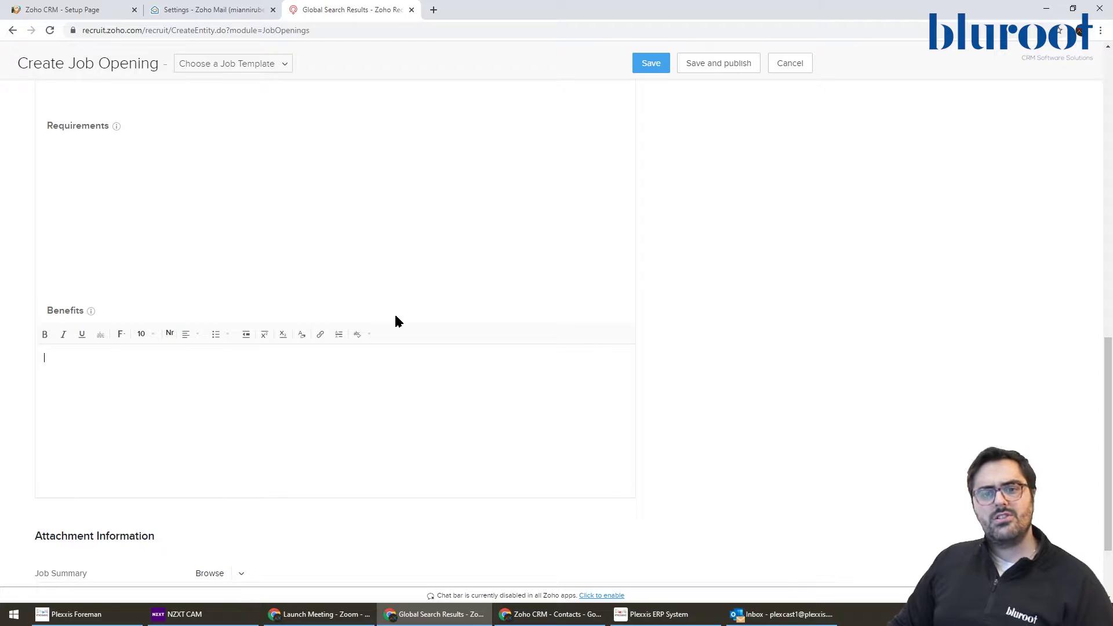
scroll(395, 321, down, 1)
scroll(301, 303, up, 8)
scroll(168, 318, down, 2)
scroll(168, 317, down, 1)
click(135, 279)
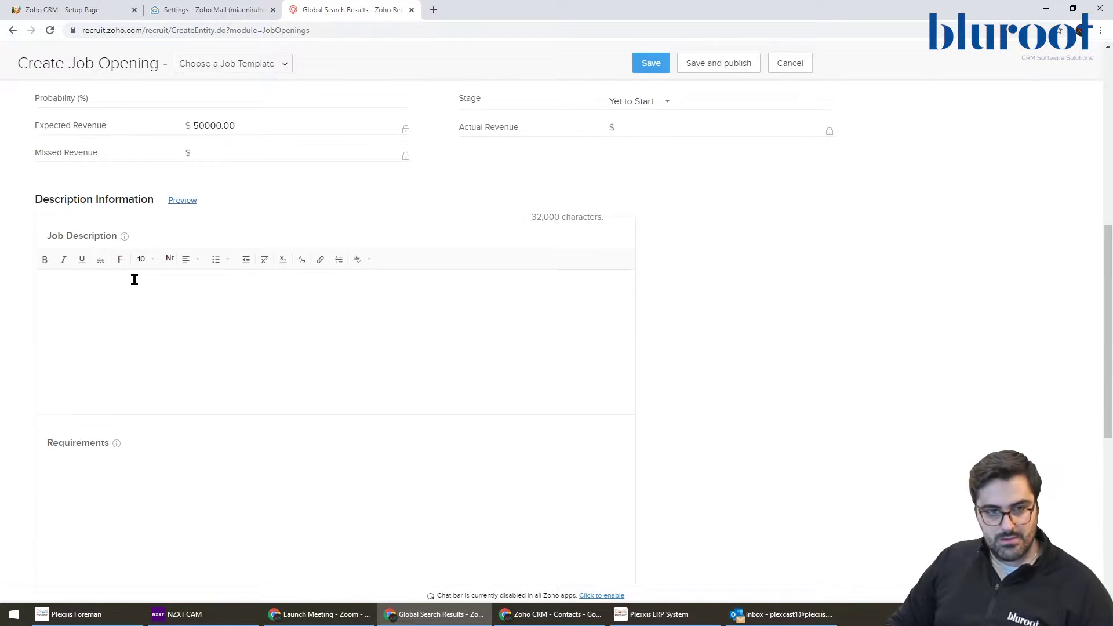
text(This is a )
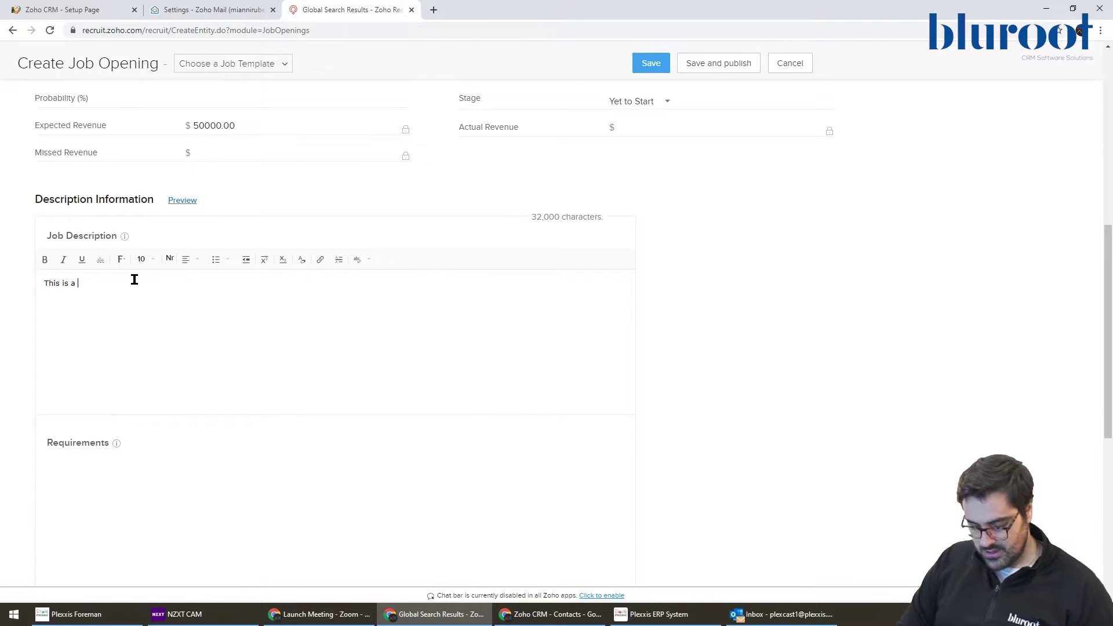
text(job that I am lo)
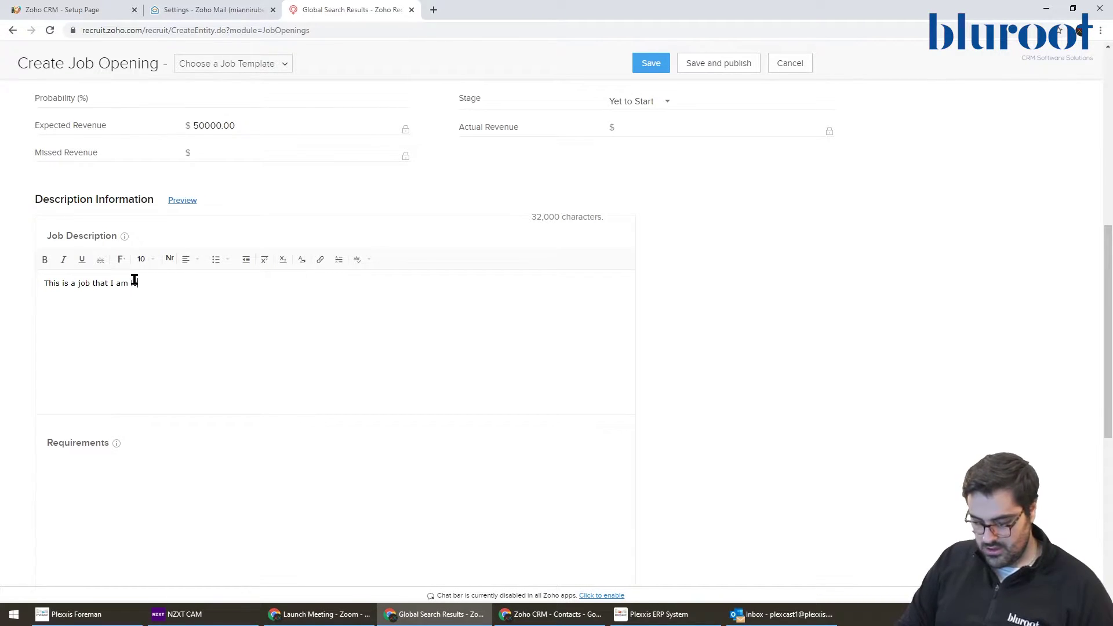
text(oking to hire for )
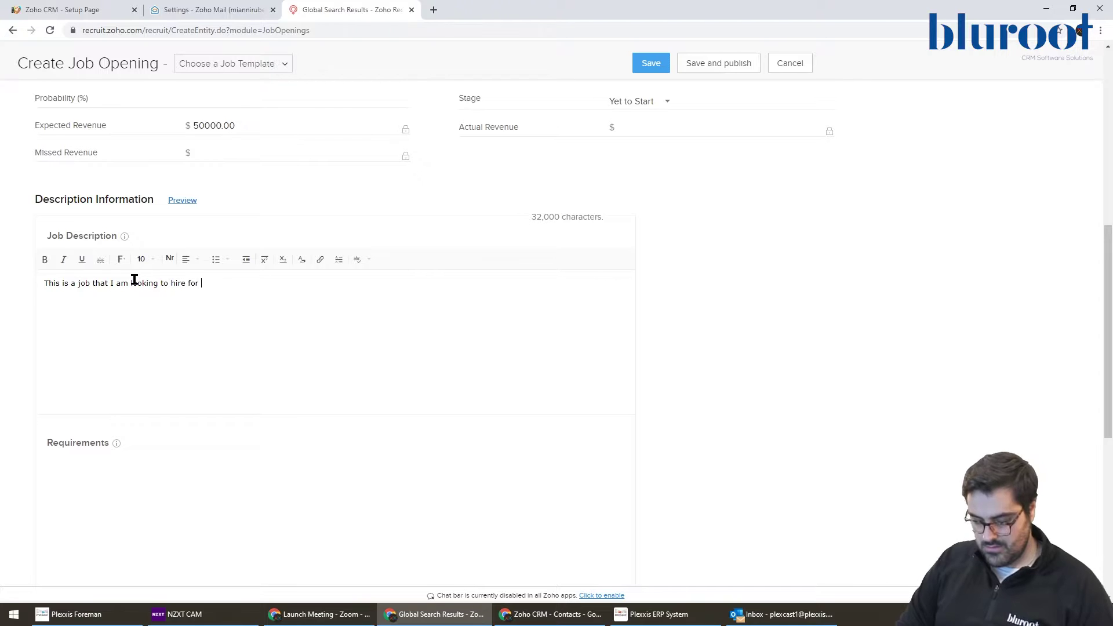
text(. The candi)
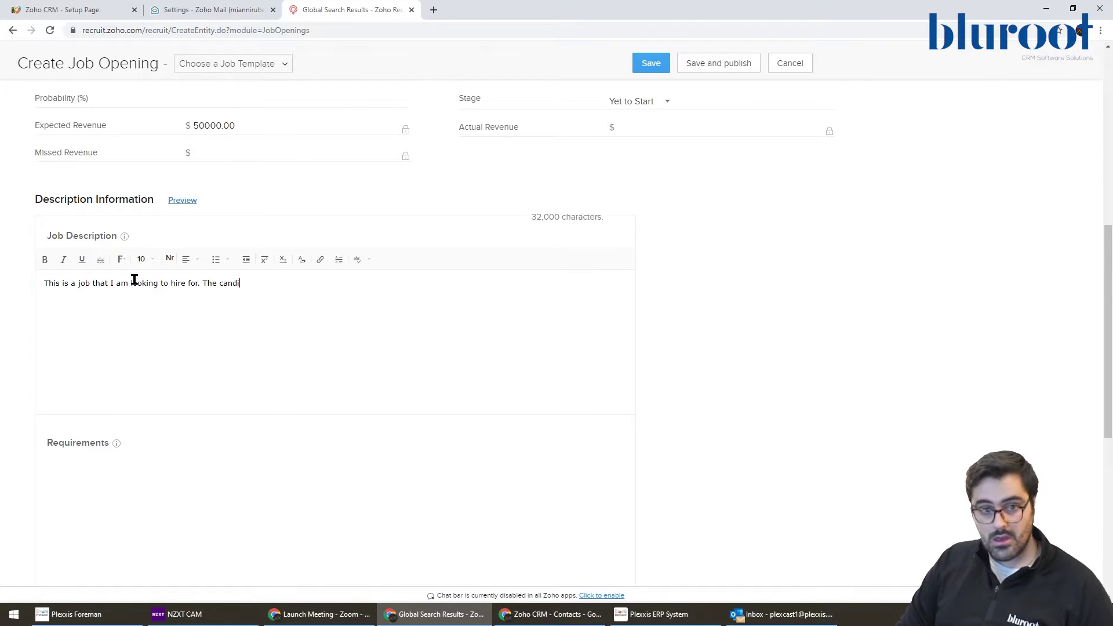
text(date must b)
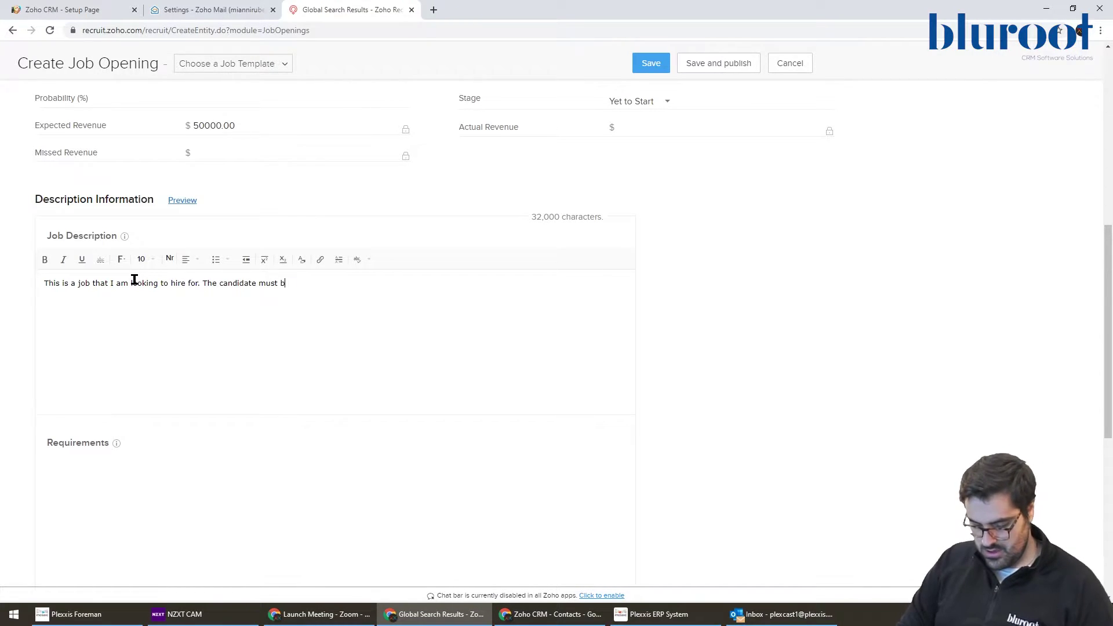
text(e great and know )
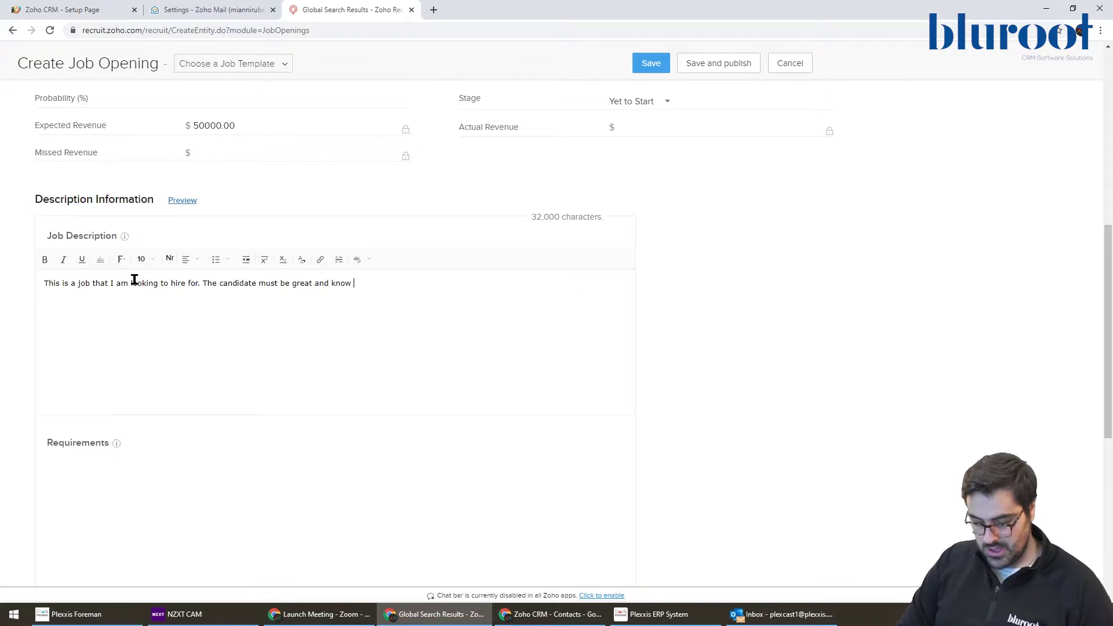
text(how to work)
Step: Copy the description into Requirements and Benefits, then save the job opening
key(ctrl+a)
key(ctrl+c)
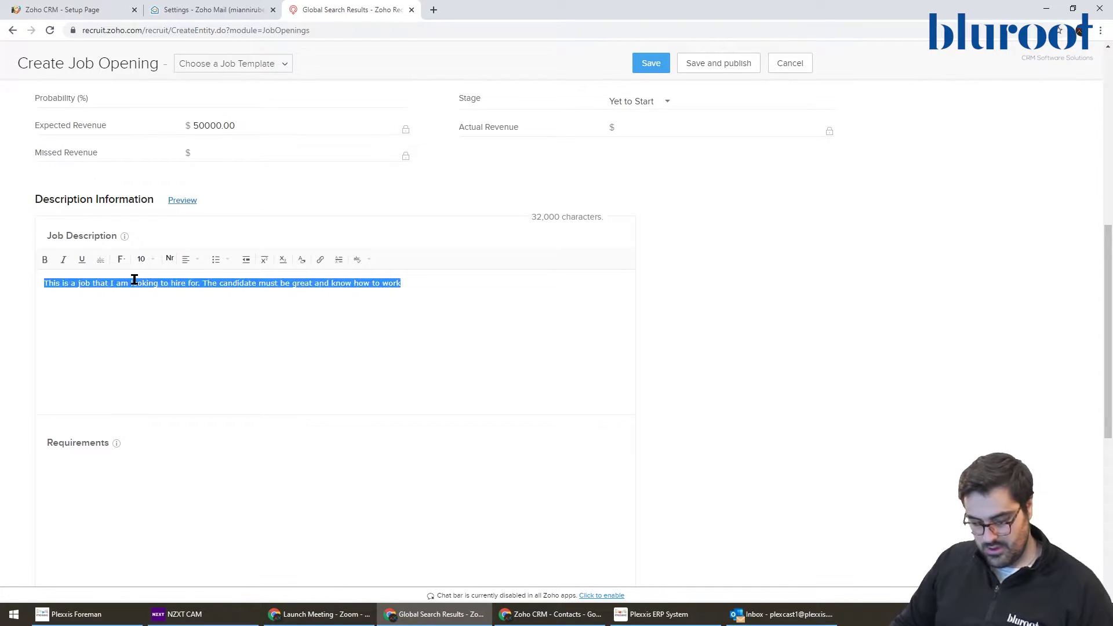
scroll(139, 290, down, 1)
click(142, 420)
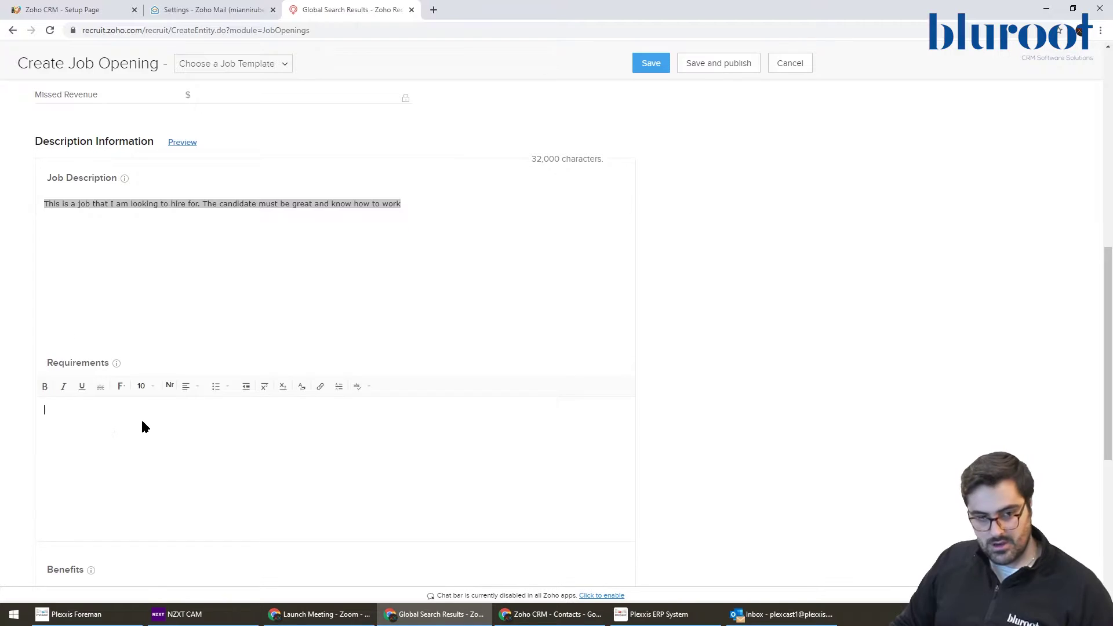
key(ctrl+v)
key(ctrl+minus)
scroll(151, 412, down, 3)
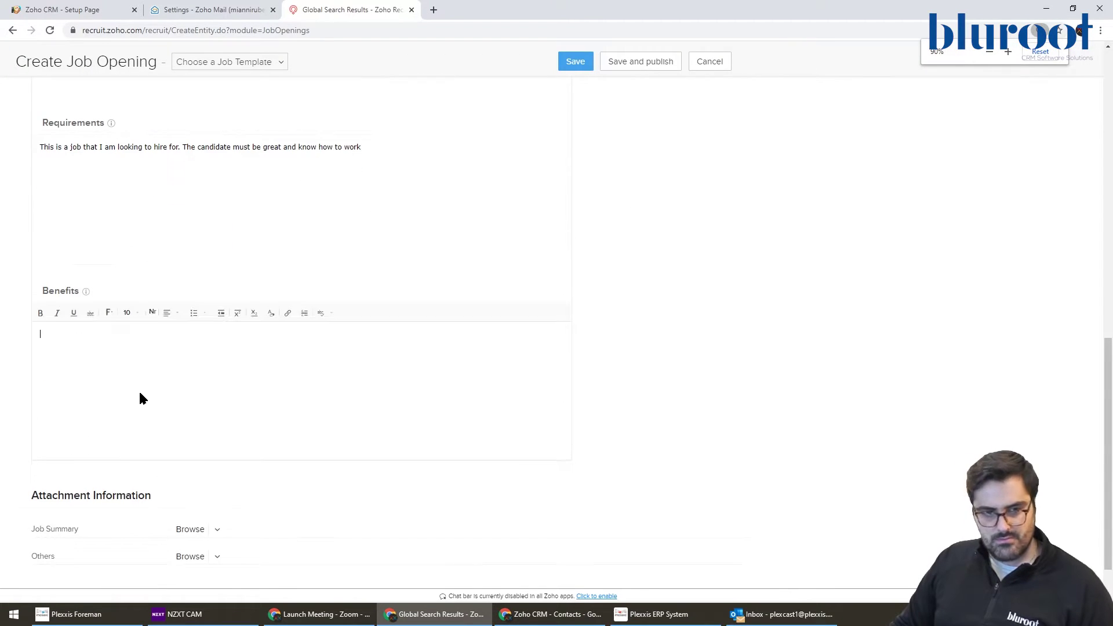
key(ctrl+v)
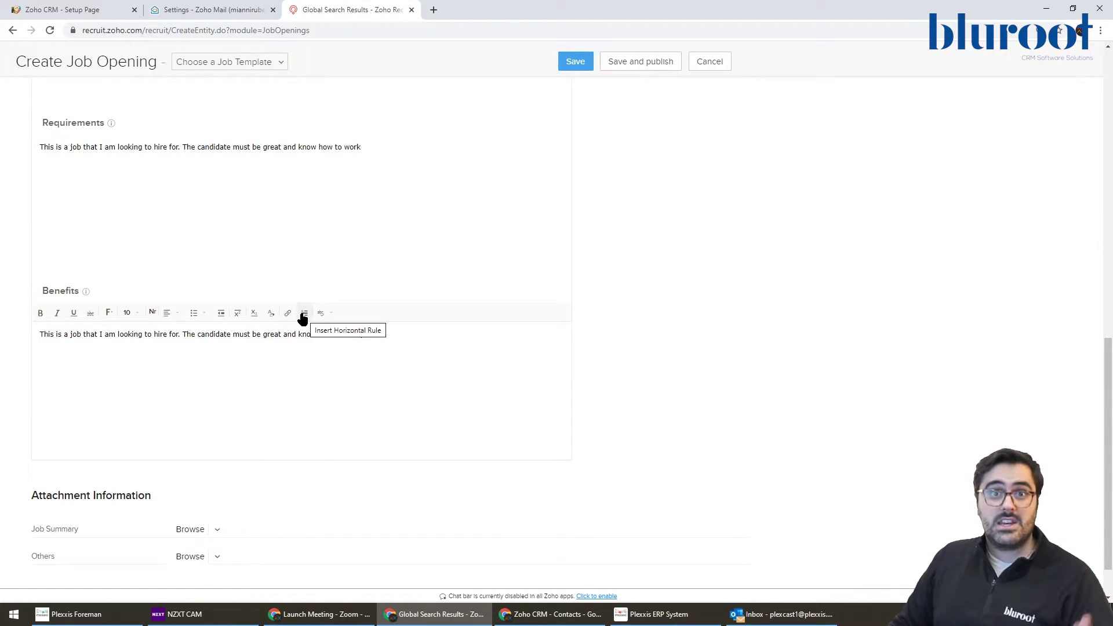
scroll(276, 361, down, 2)
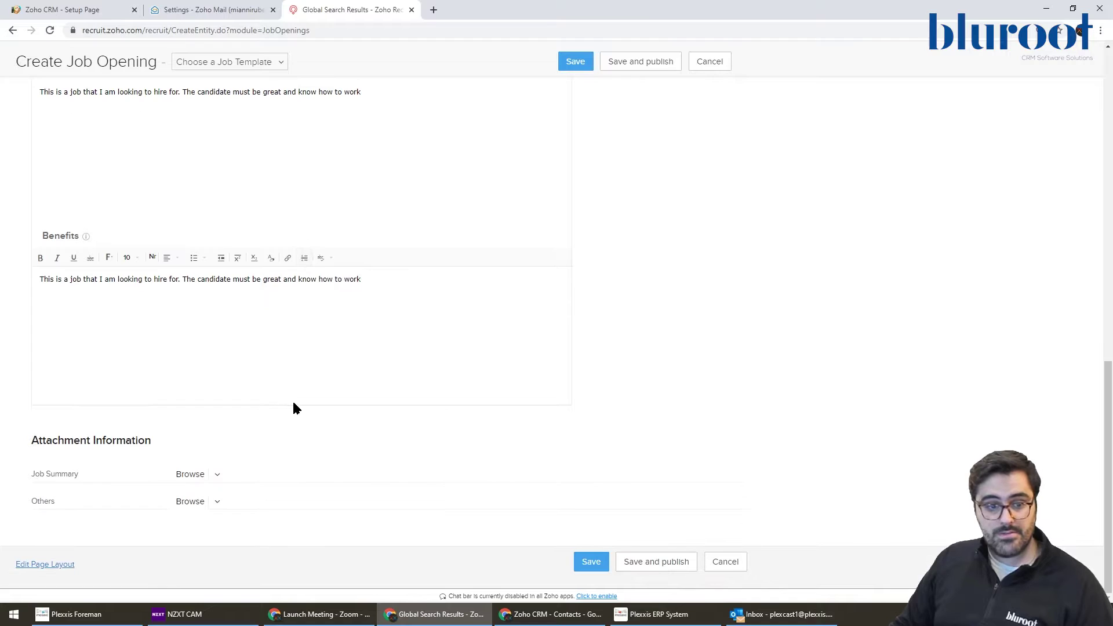
click(592, 561)
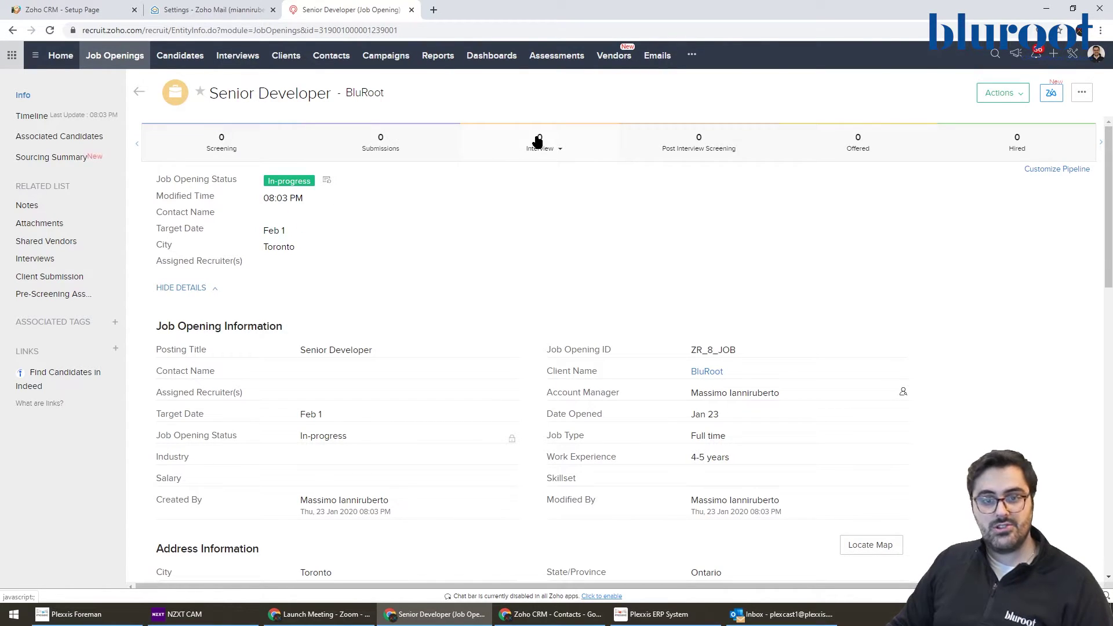
Step: View the Screening stage's status list on the saved record, then close it
click(244, 157)
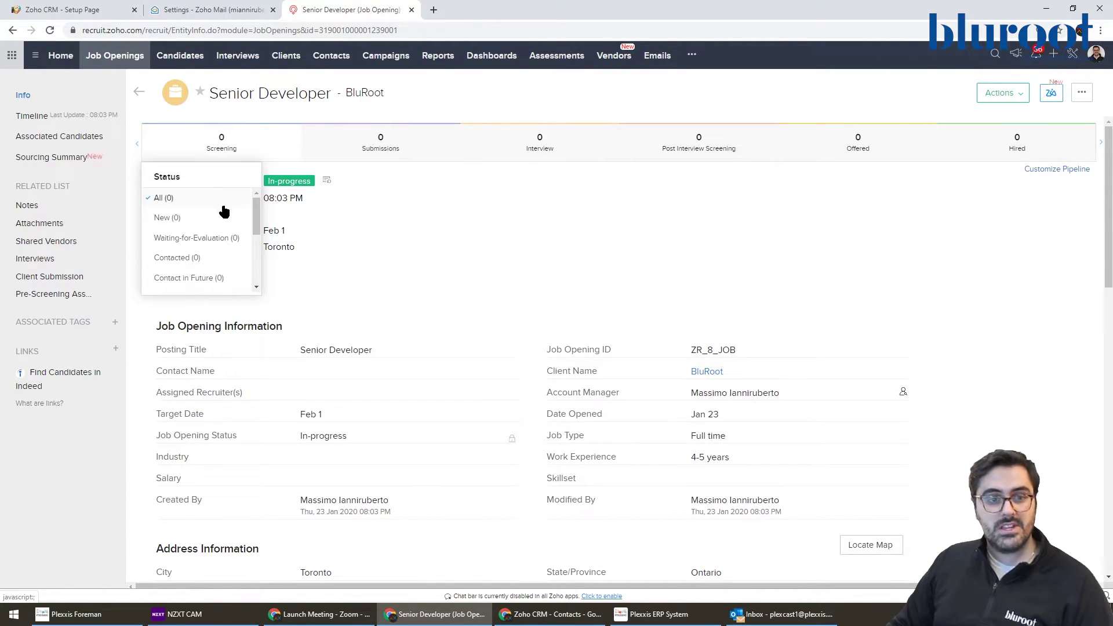
scroll(206, 231, down, 1)
scroll(206, 215, down, 1)
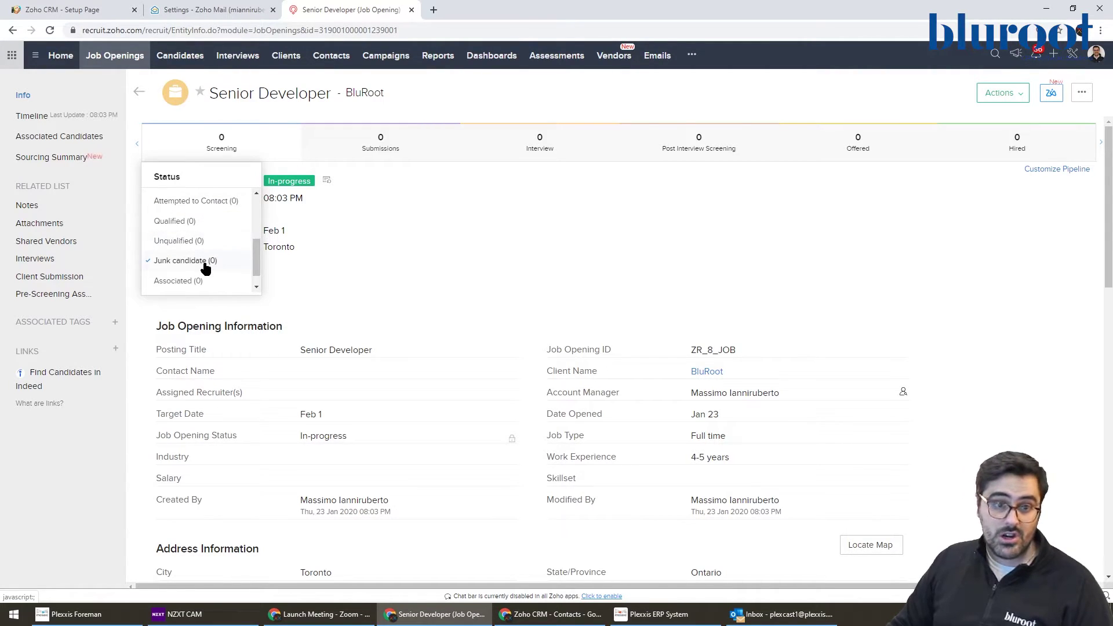
scroll(206, 262, down, 1)
click(470, 244)
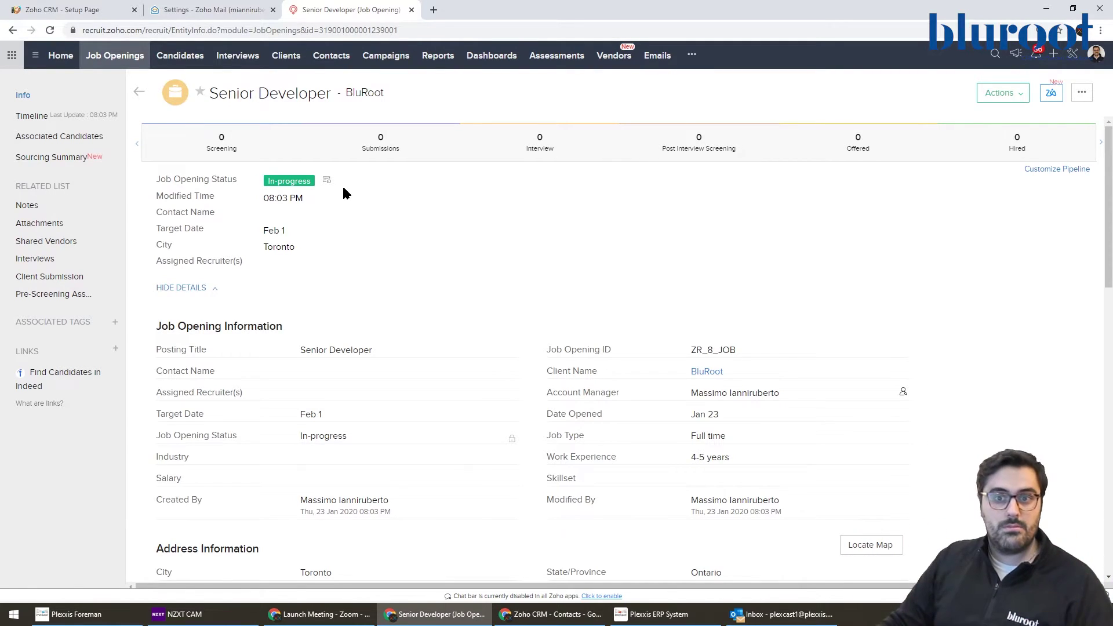
Step: Try publishing the opening to job boards from the actions menu, then dismiss the notice
click(1021, 94)
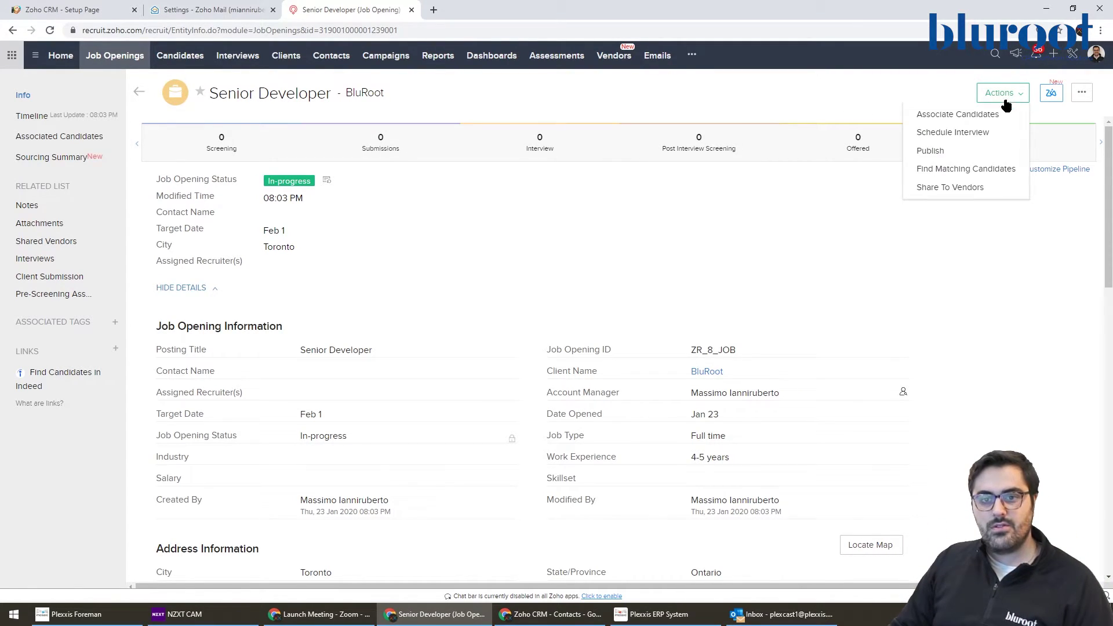
click(970, 151)
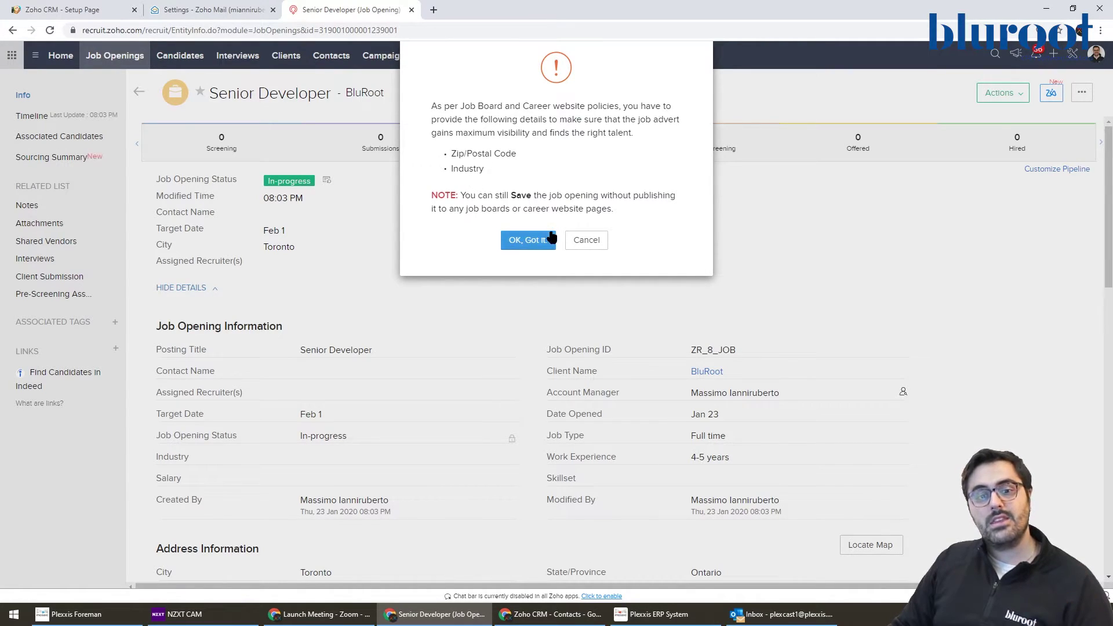
click(526, 240)
scroll(597, 263, down, 1)
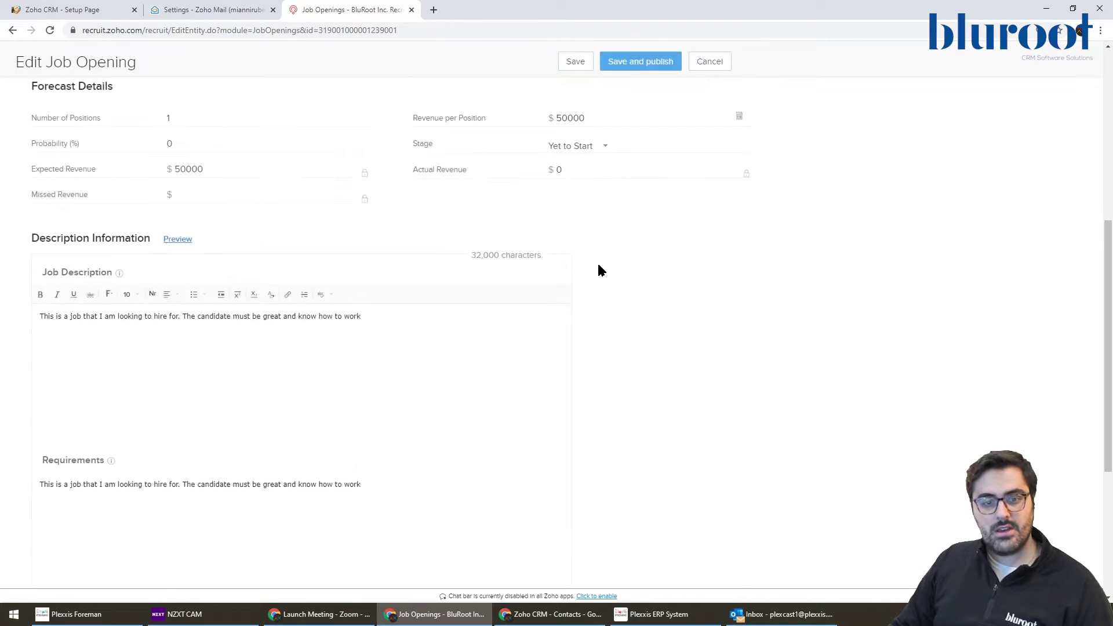
scroll(599, 269, up, 5)
click(579, 332)
text(M4K1X2)
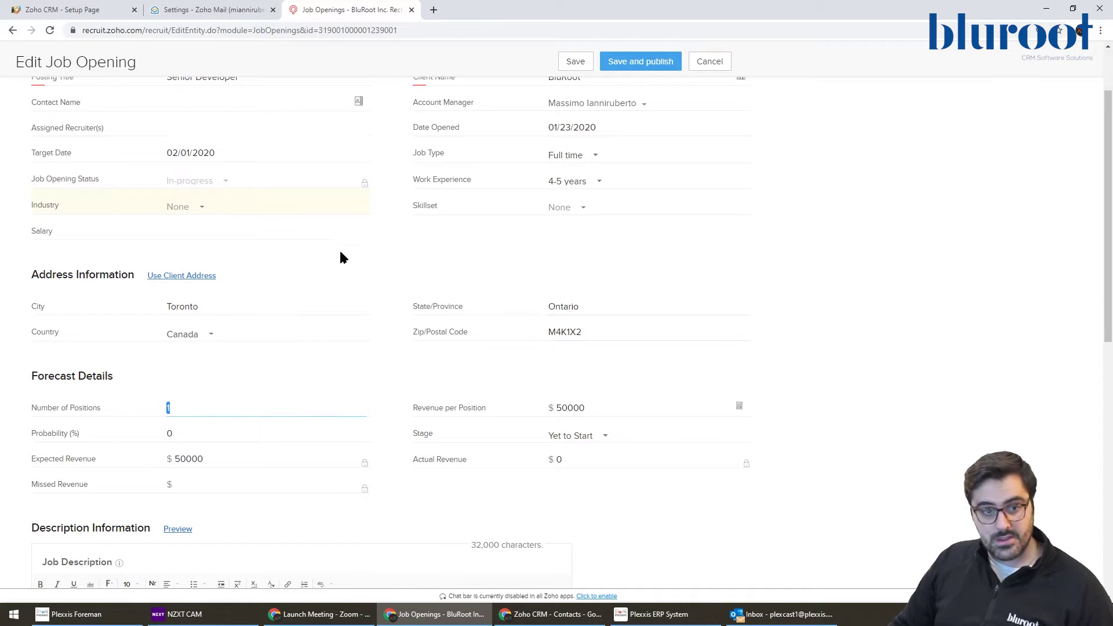
click(204, 208)
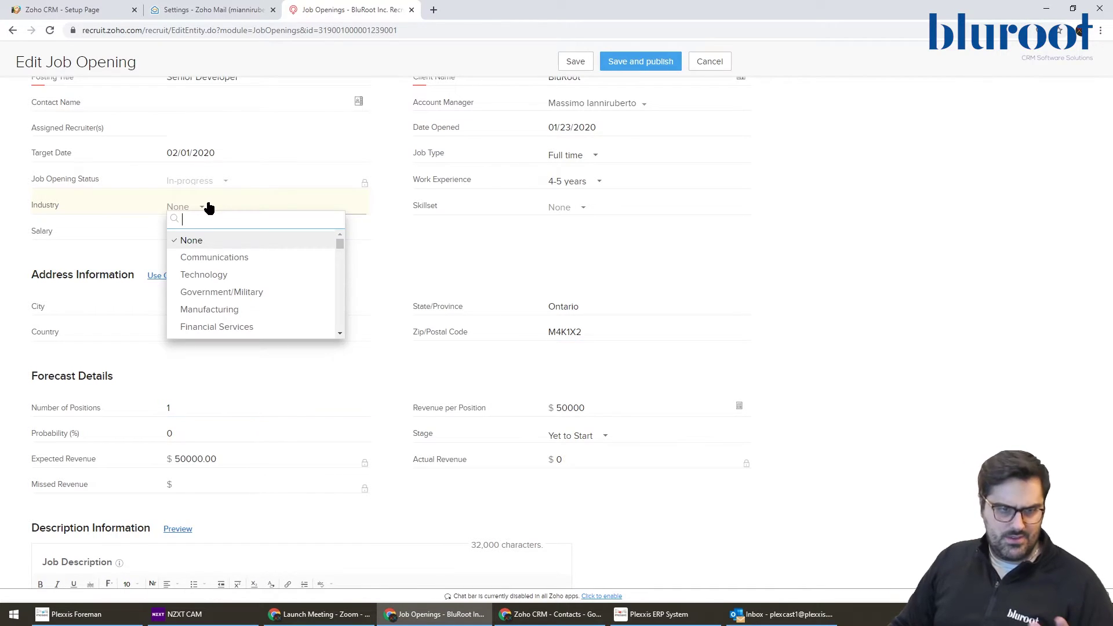
click(202, 275)
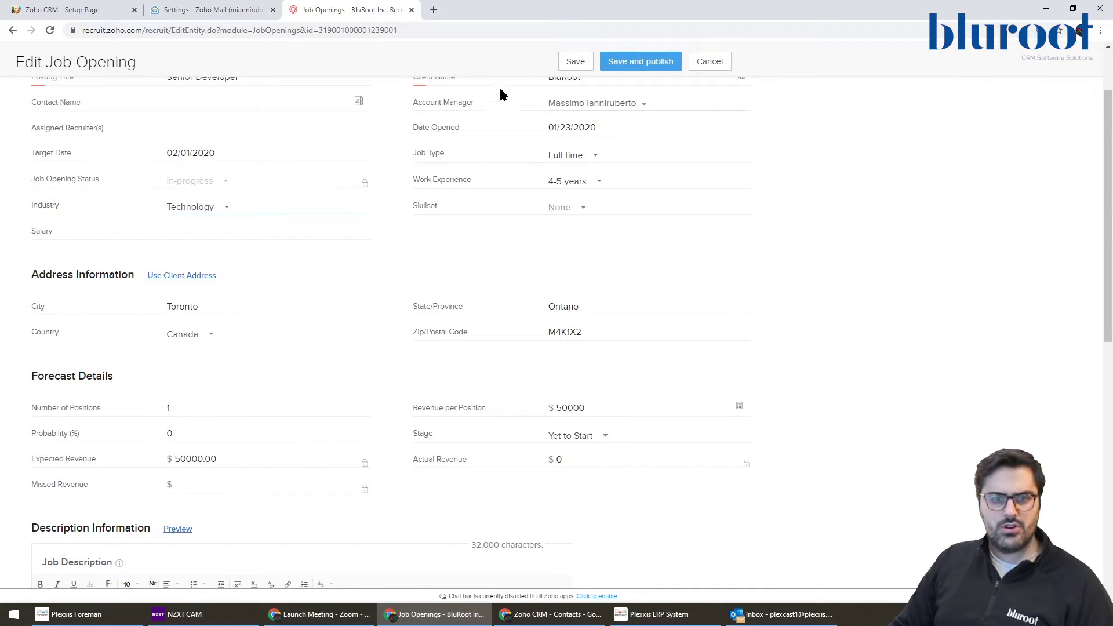
Step: Save and publish the opening, skip the job-board details, and leave the Broadcast page
click(641, 64)
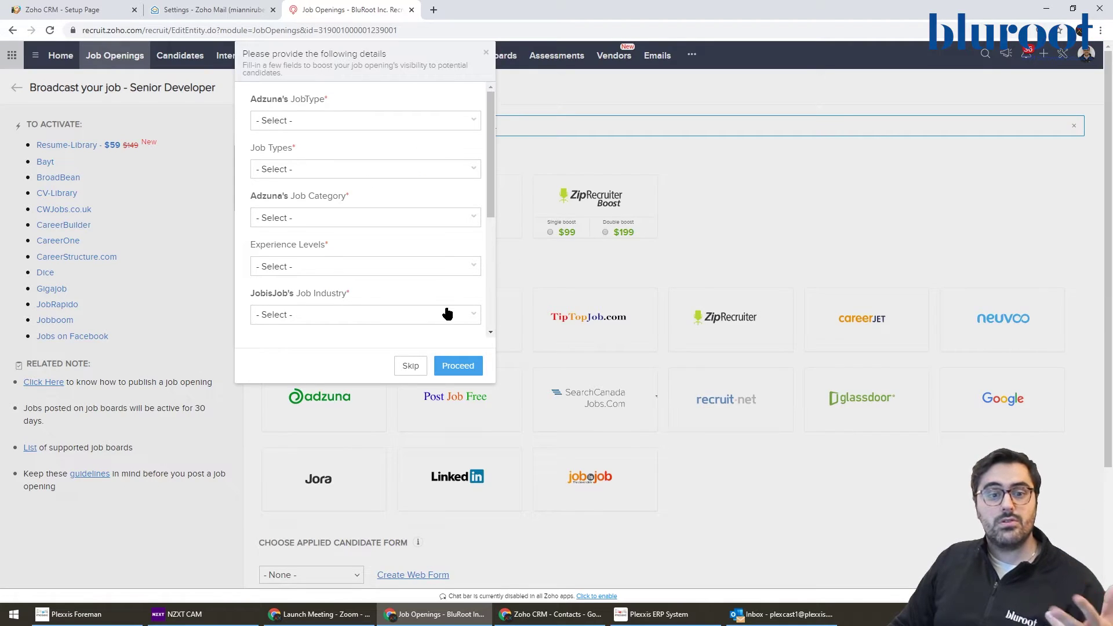
click(412, 366)
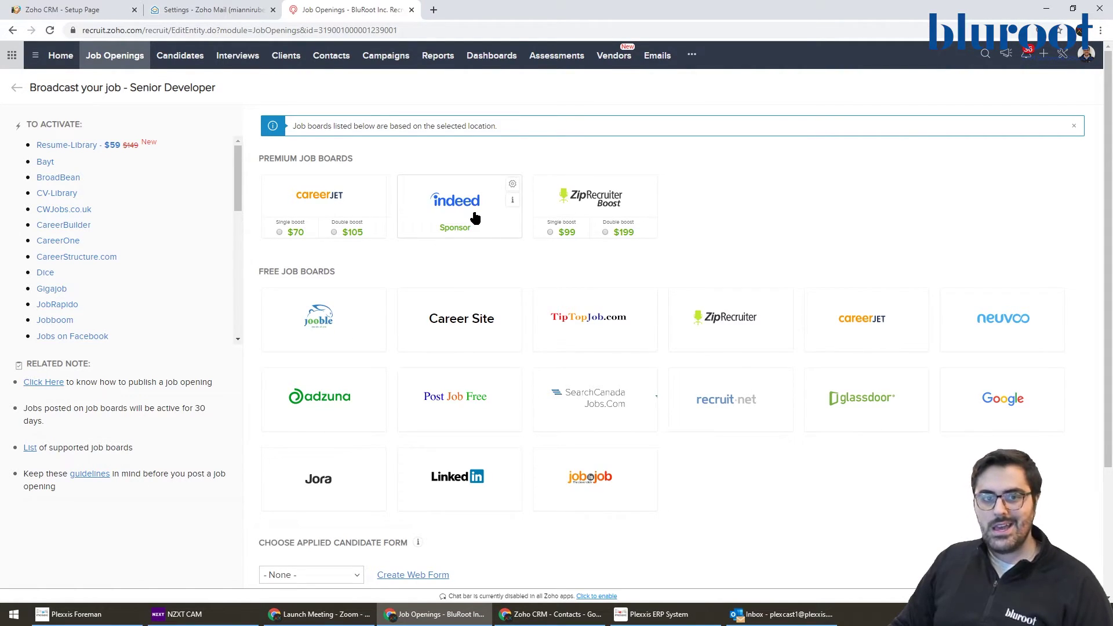
scroll(504, 379, down, 3)
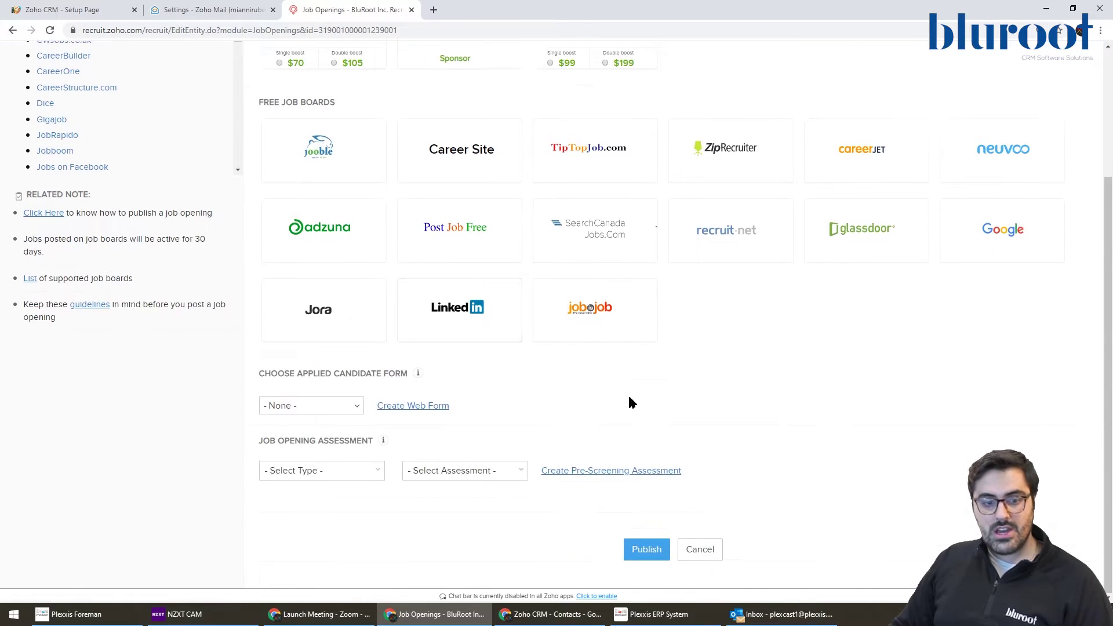
scroll(463, 447, up, 3)
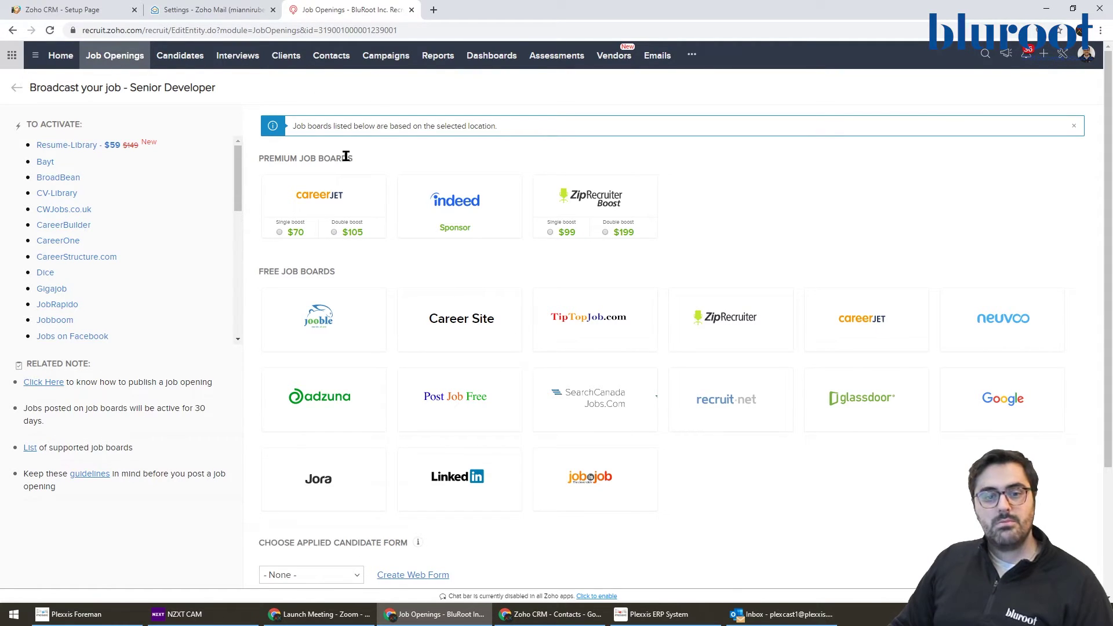
scroll(428, 177, down, 3)
scroll(523, 302, up, 3)
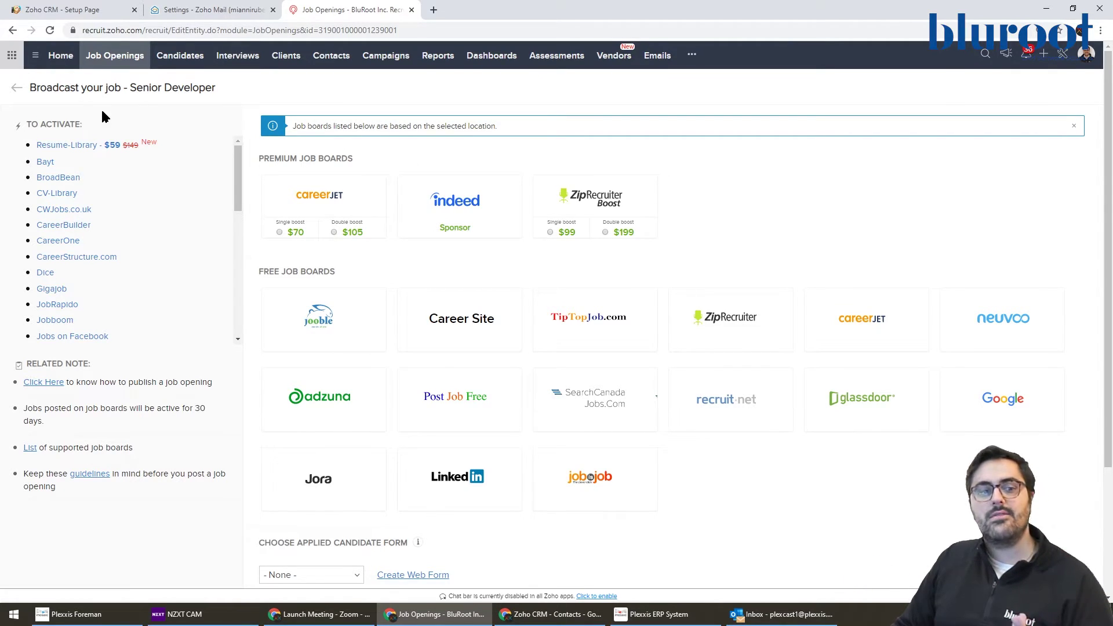
click(16, 87)
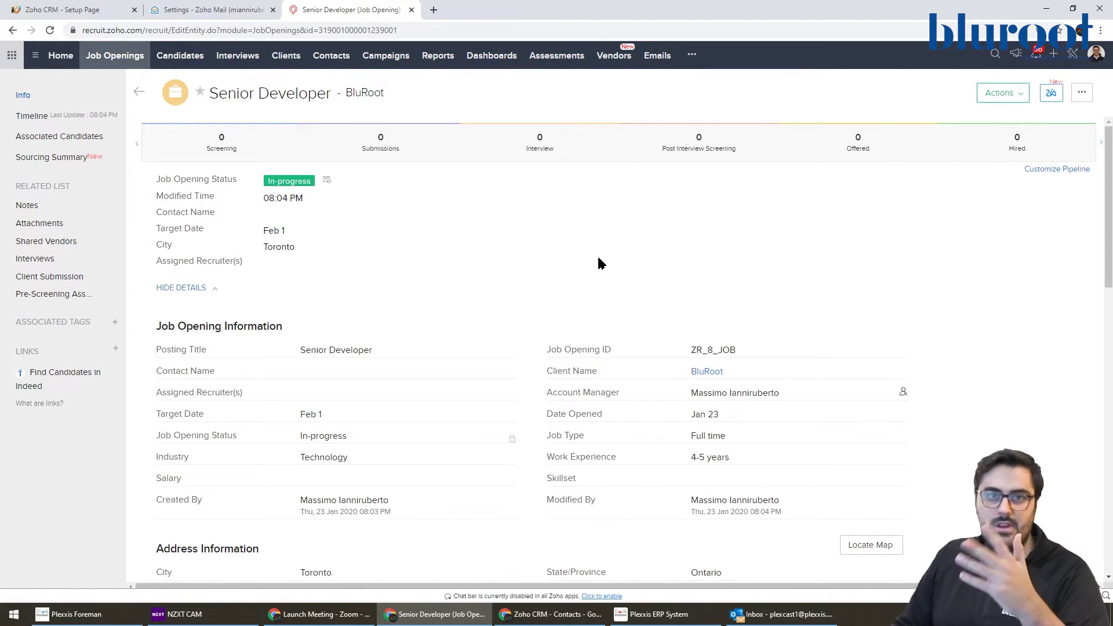
Step: Open the Senior Developer job opening and go to its Associated Candidates list
click(182, 64)
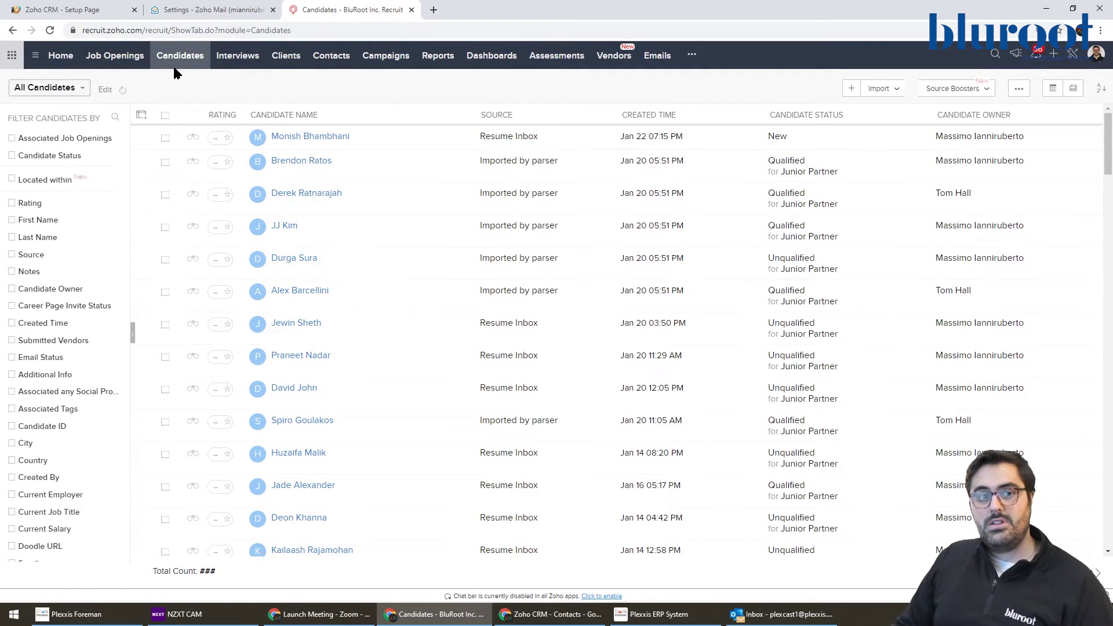
click(115, 55)
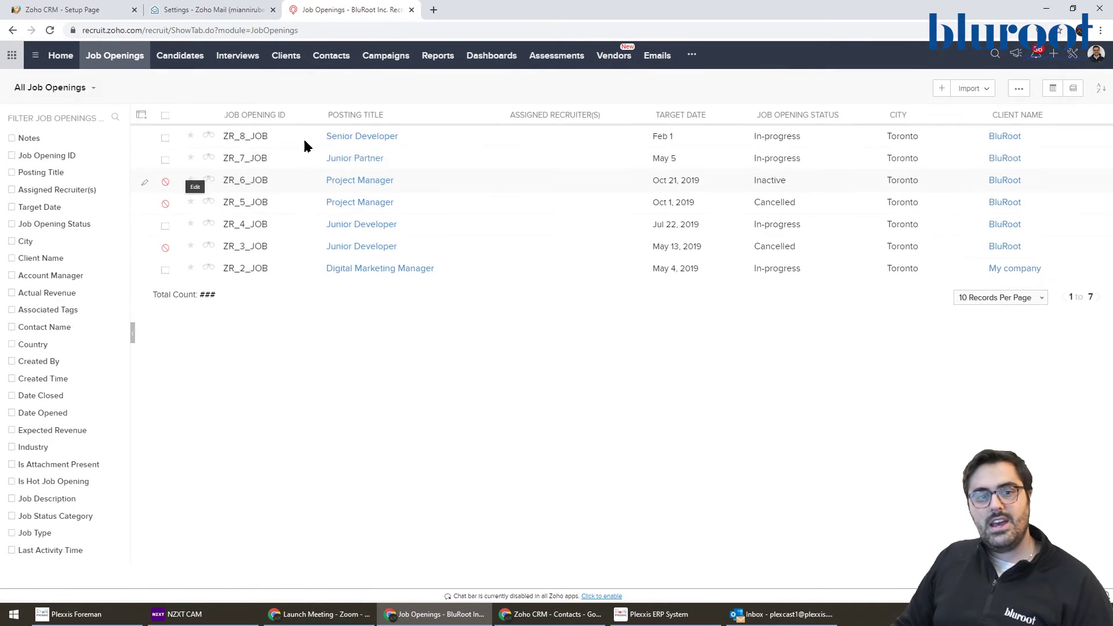
click(346, 137)
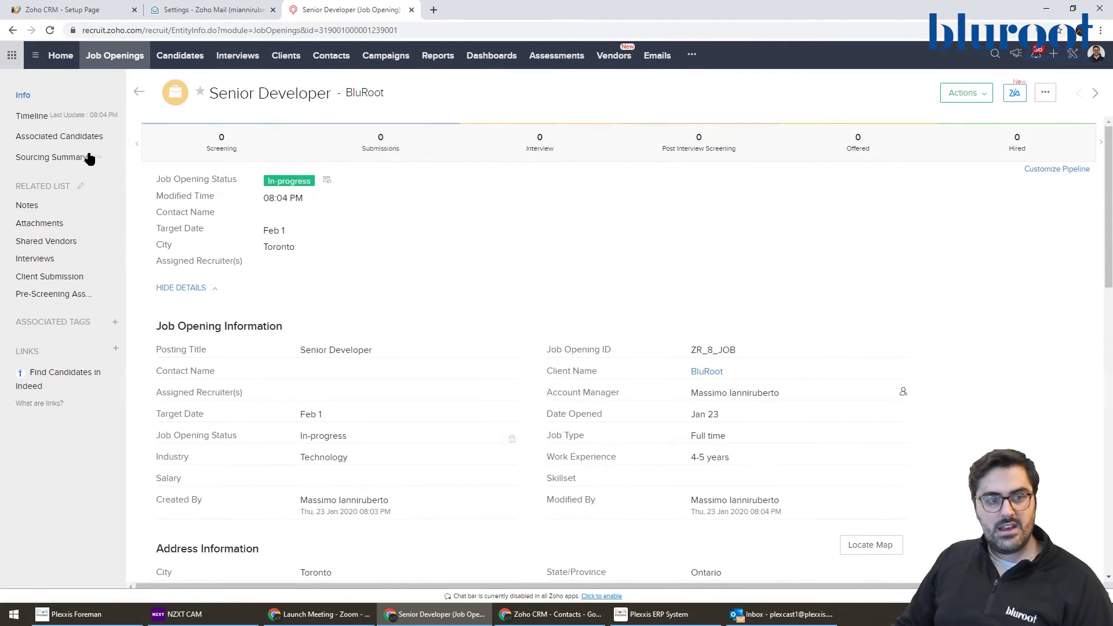
click(112, 137)
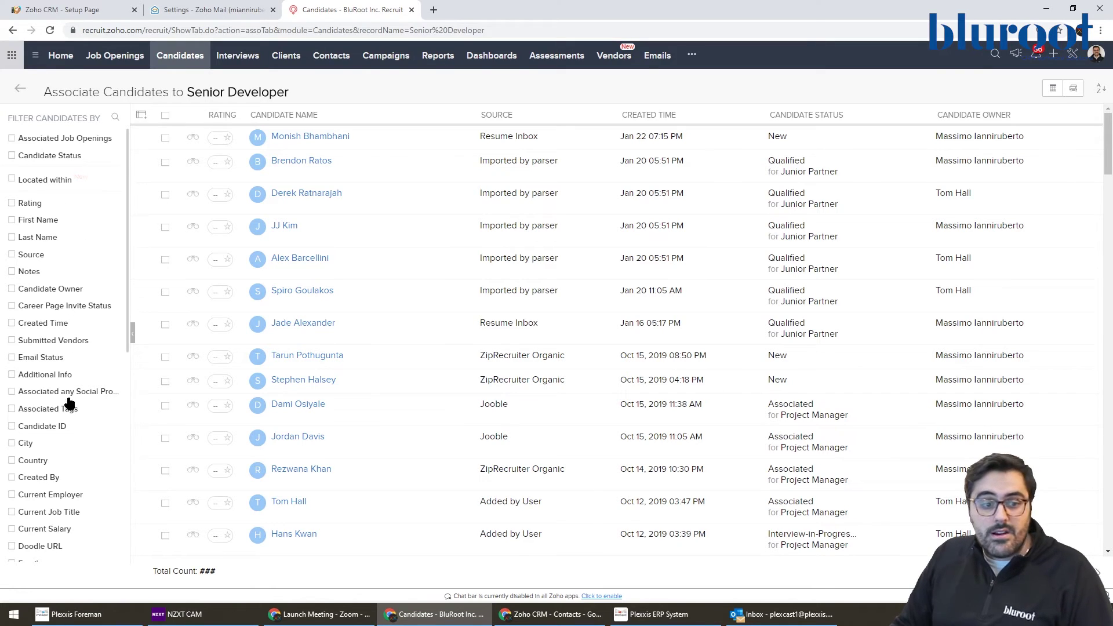
Step: Tick one candidate in the list and confirm associating them with Senior Developer
scroll(46, 450, down, 3)
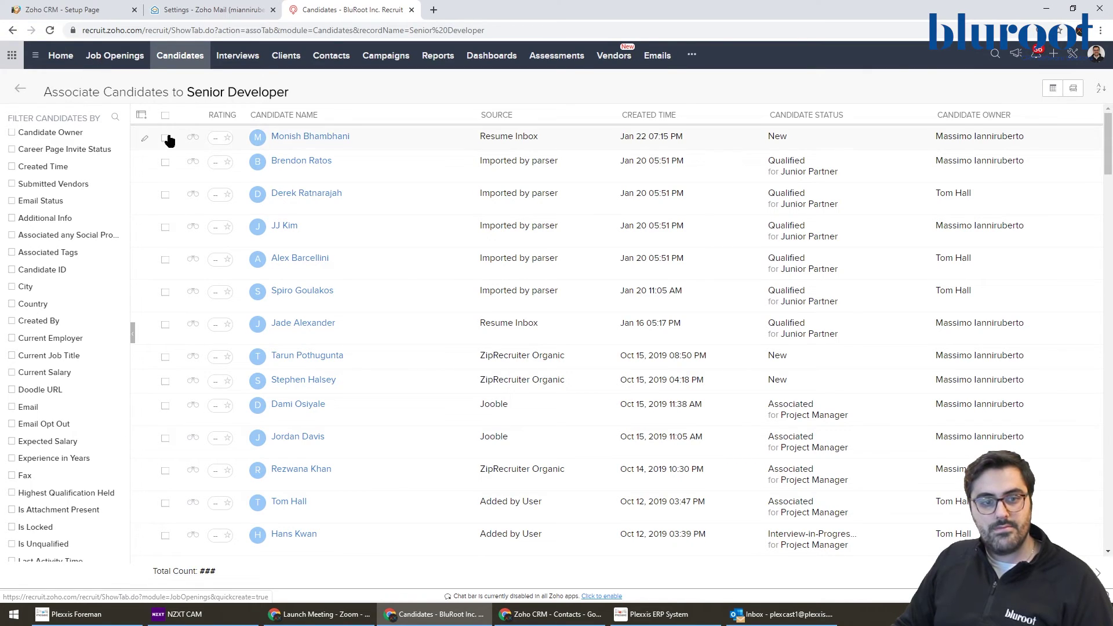
scroll(193, 284, down, 10)
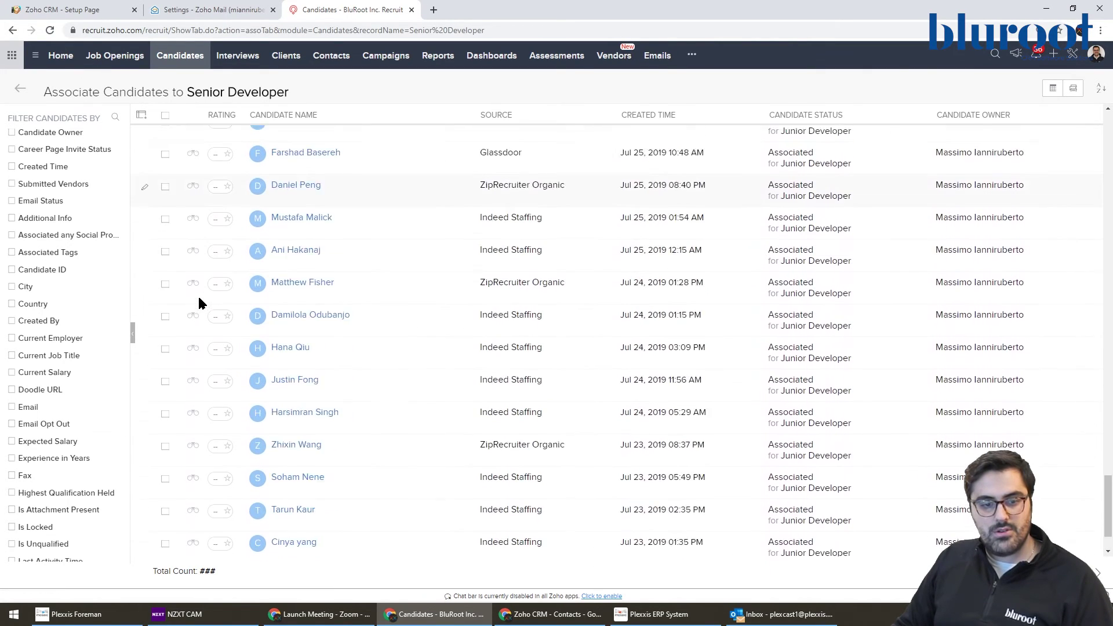
scroll(200, 293, down, 5)
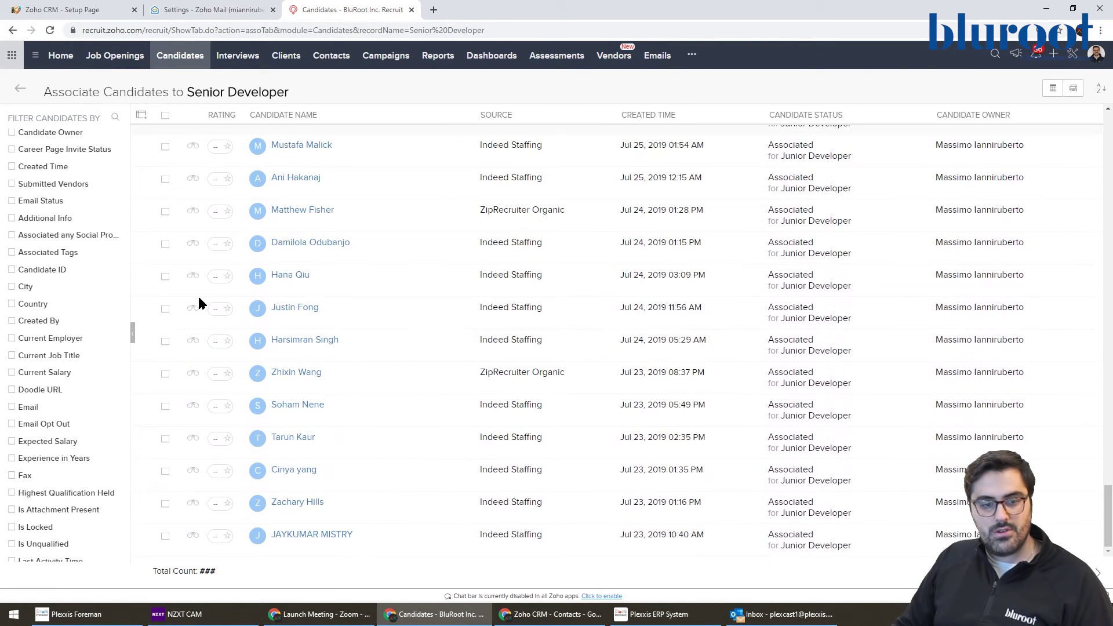
click(165, 146)
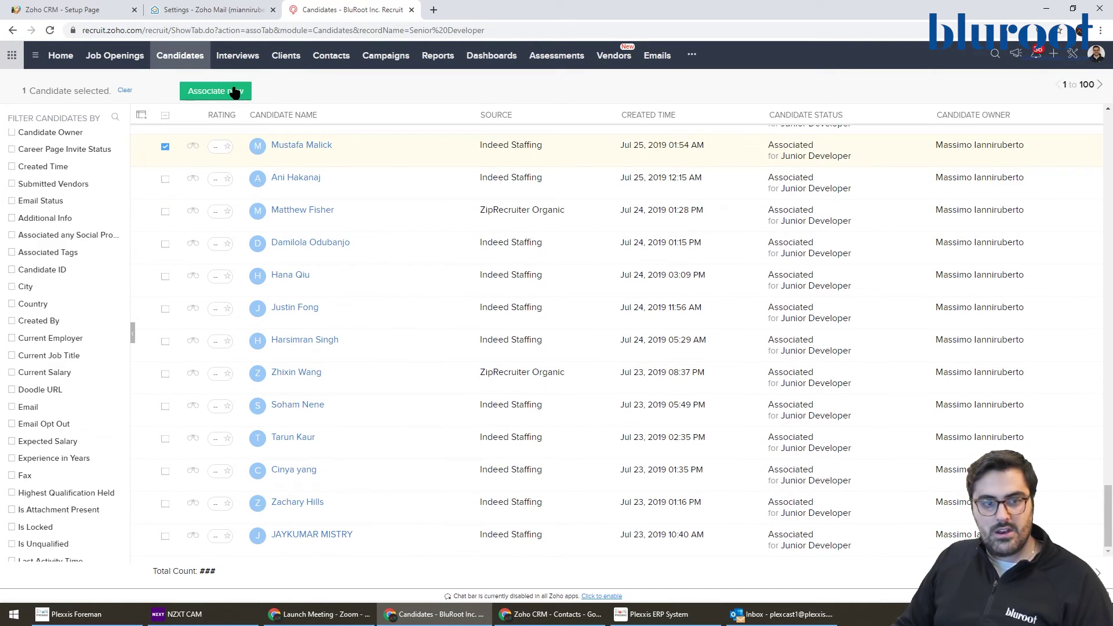
click(235, 92)
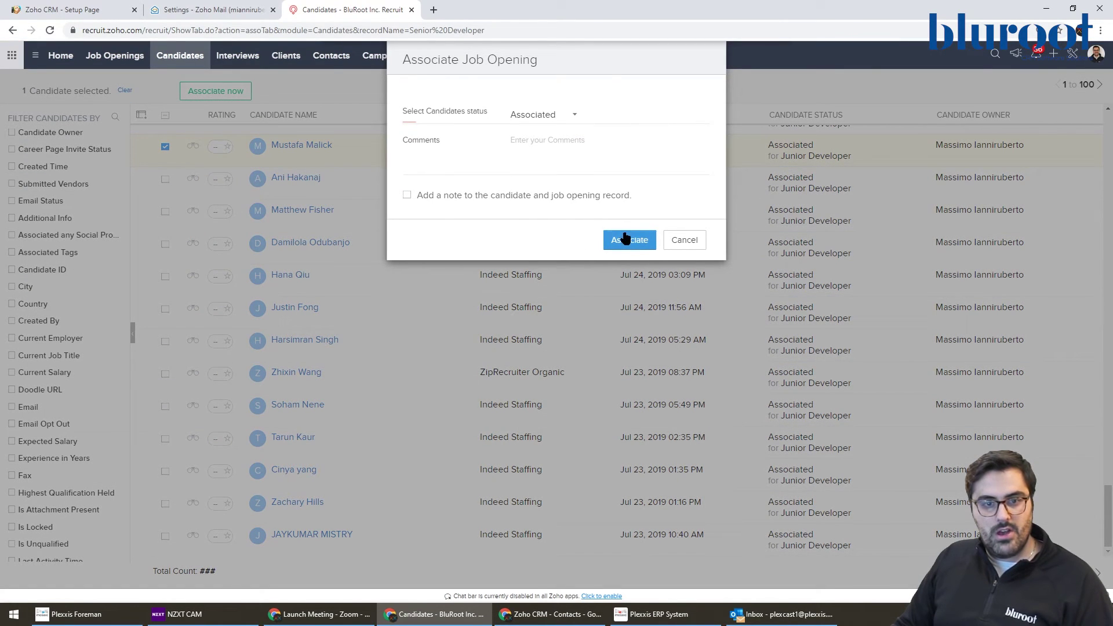
click(625, 238)
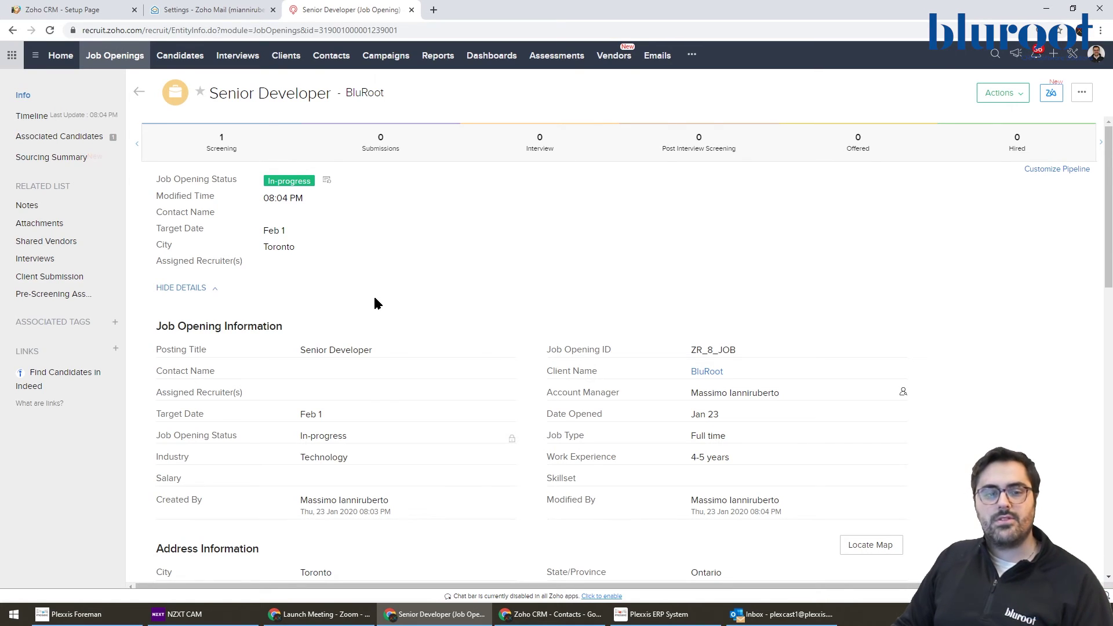
Step: Show All (1) candidates in the Screening pipeline stage
click(221, 149)
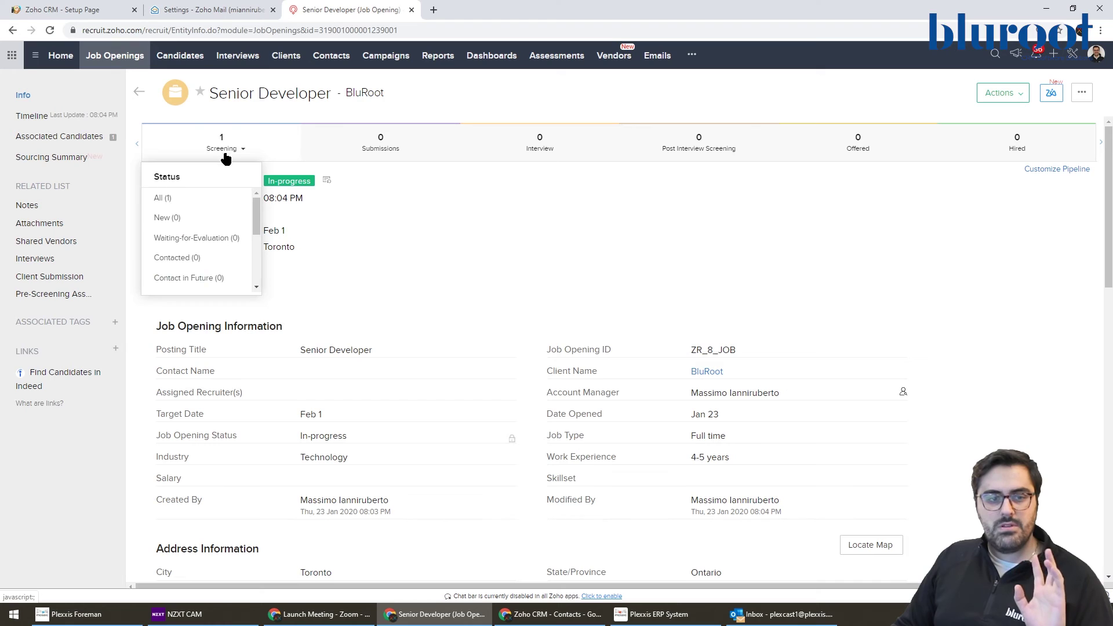
click(197, 199)
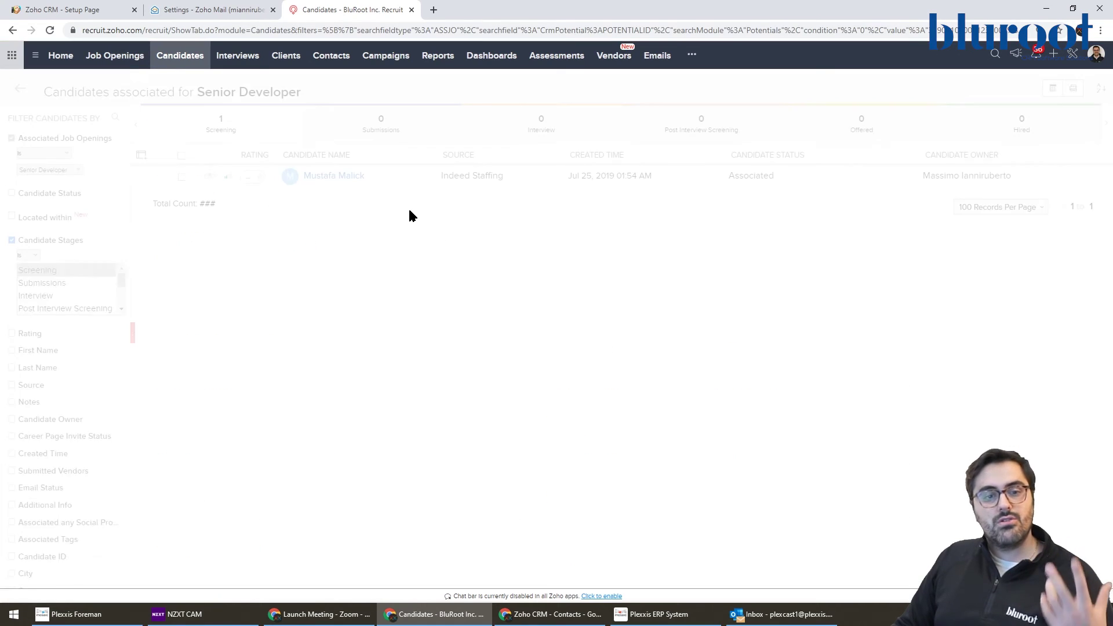